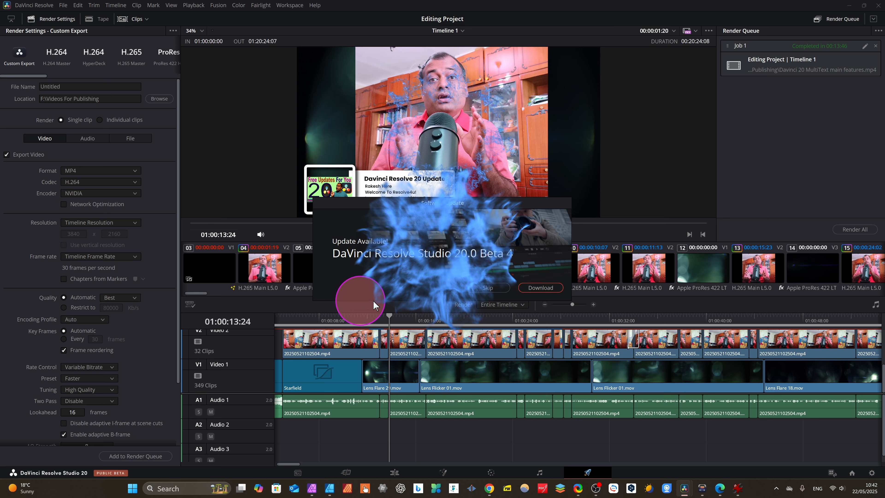
Skip the update notice, go to the Edit page and check for DaVinci Resolve updates.
left_click(488, 288)
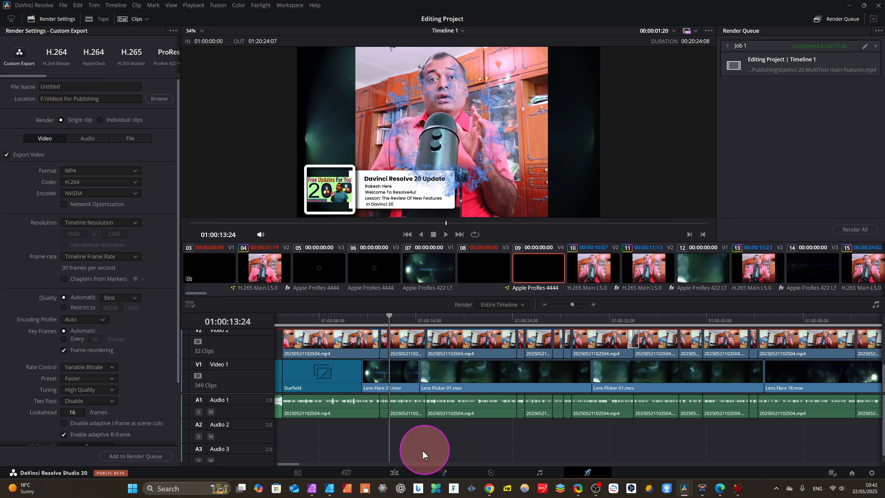
left_click(395, 473)
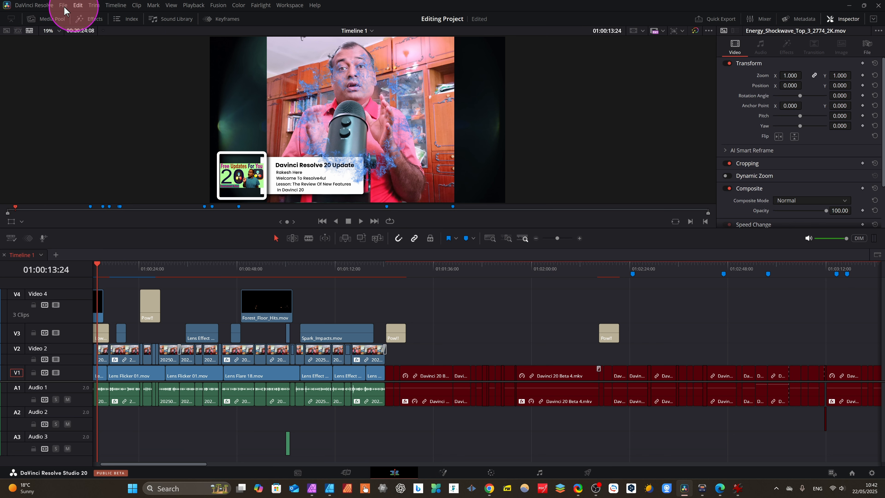
left_click(33, 6)
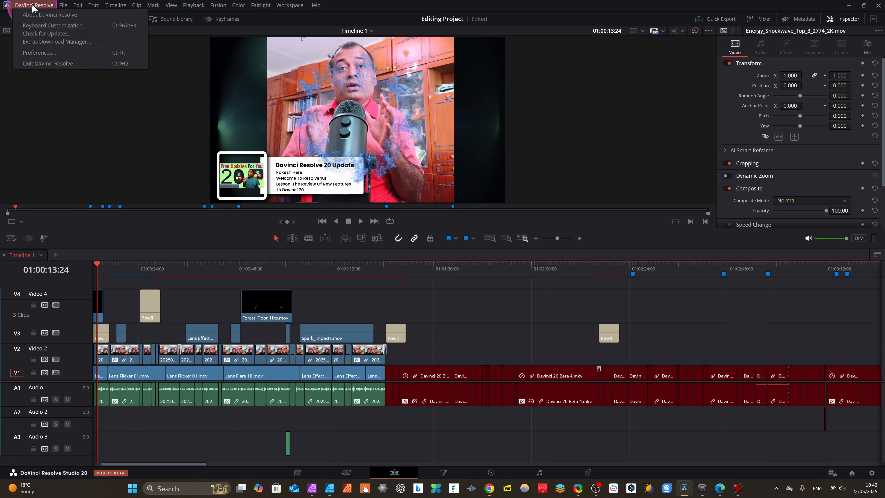
left_click(47, 34)
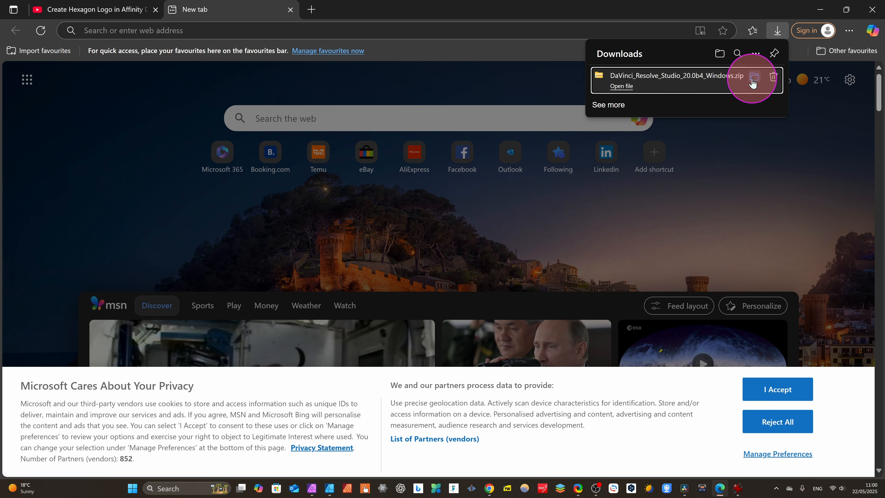
Show the downloaded DaVinci_Resolve_Studio_20.0b4_Windows zip in its folder and extract it to the default destination.
left_click(754, 79)
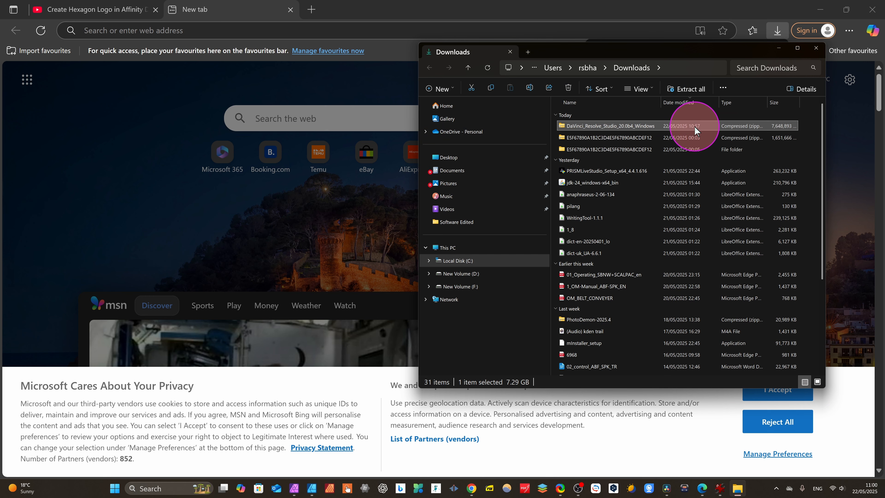
right_click(695, 131)
left_click(746, 248)
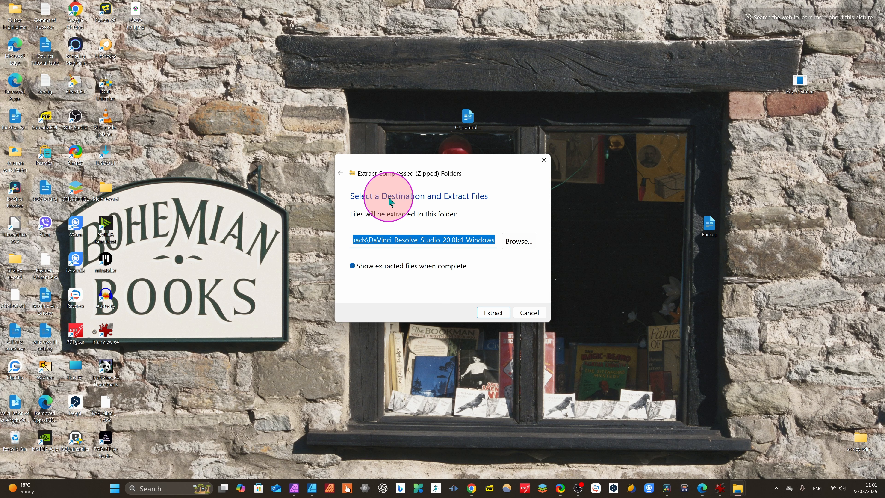
left_click(487, 316)
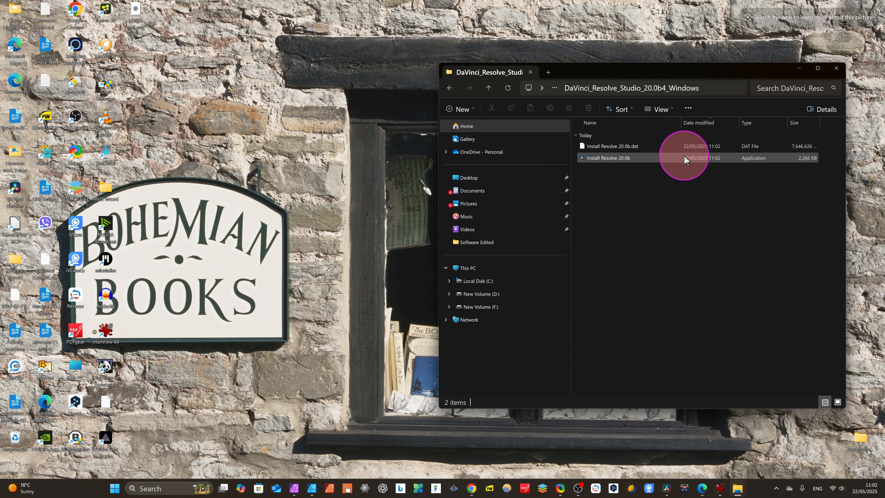
Run the extracted Install Resolve 20.0b application, install the selected components and continue past the setup wizard's welcome page.
double_click(685, 159)
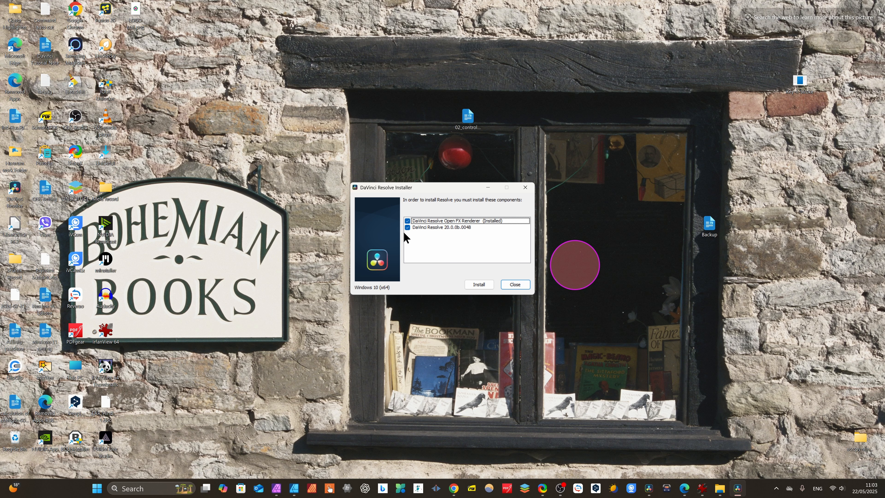
left_click(482, 286)
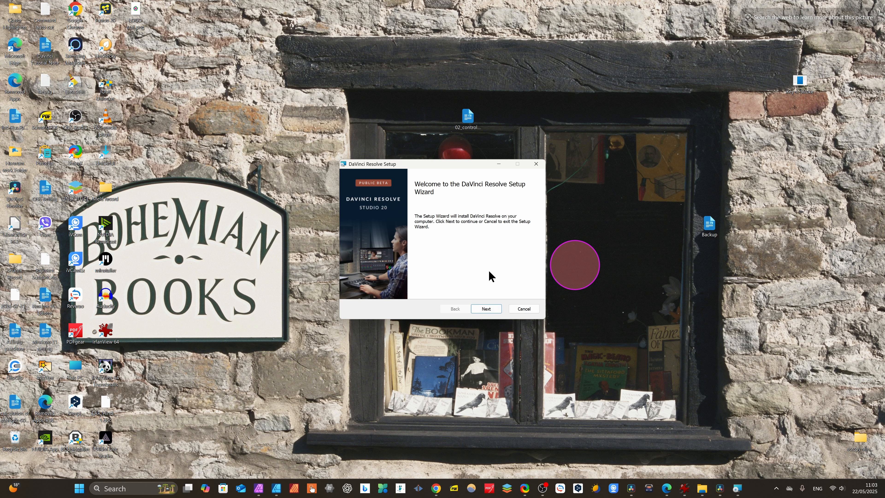
left_click(486, 309)
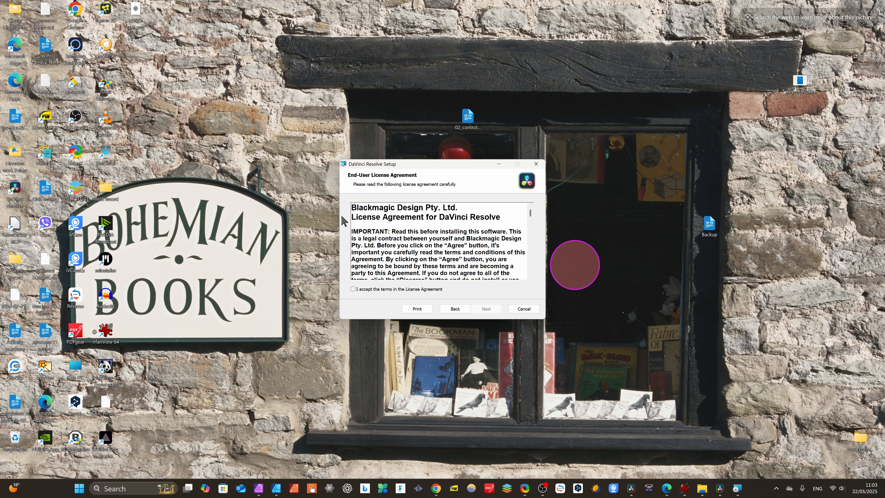
Accept the license agreement, keep the default destination folder and start the DaVinci Resolve installation.
scroll(382, 265, "down", 5)
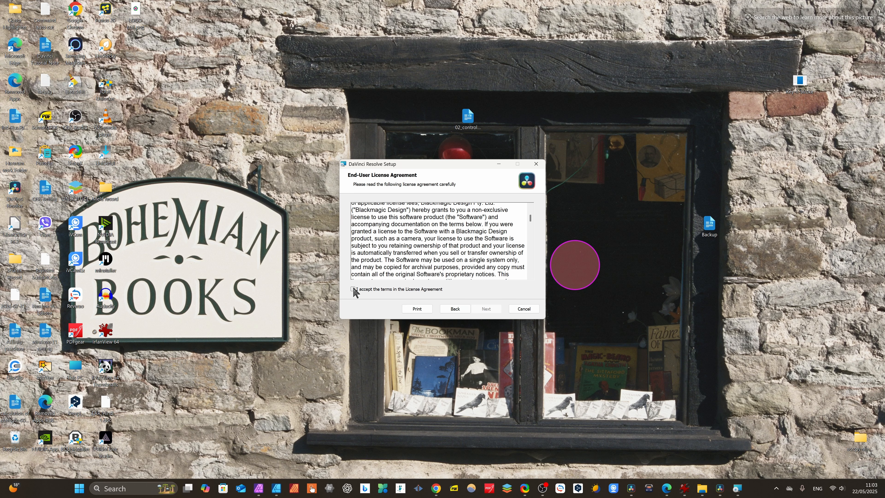
scroll(436, 244, "down", 5)
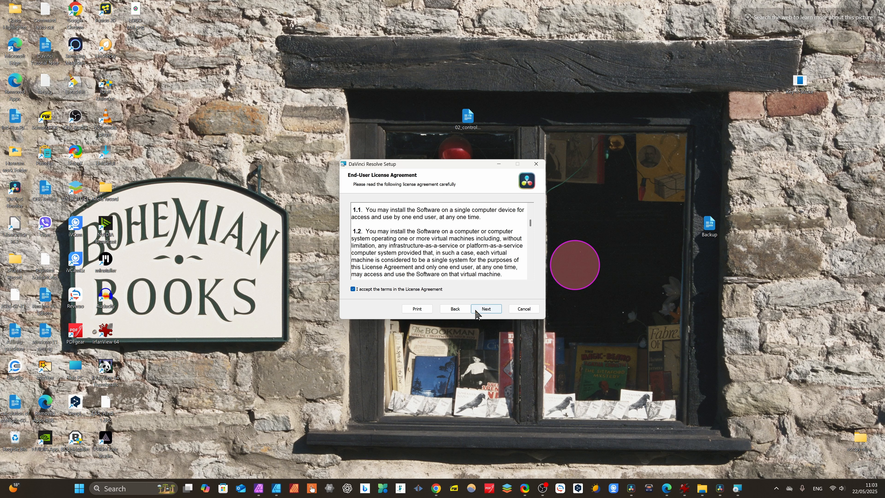
left_click(485, 309)
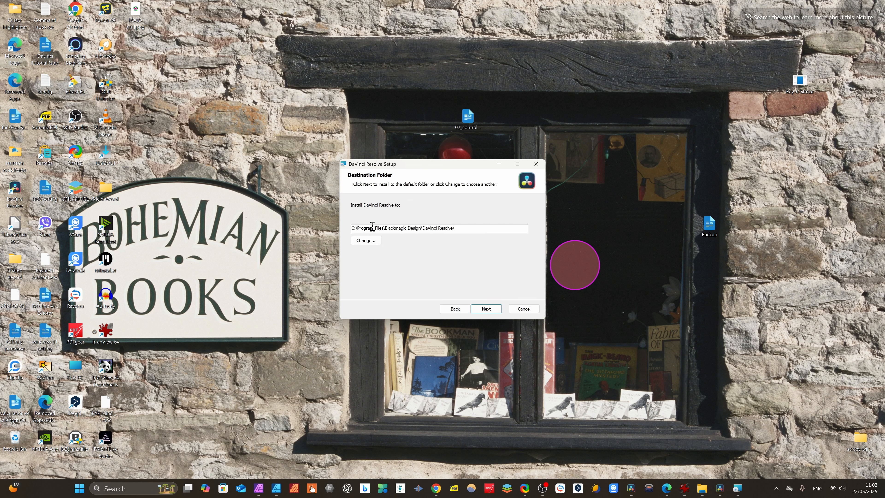
left_click(488, 310)
left_click(475, 309)
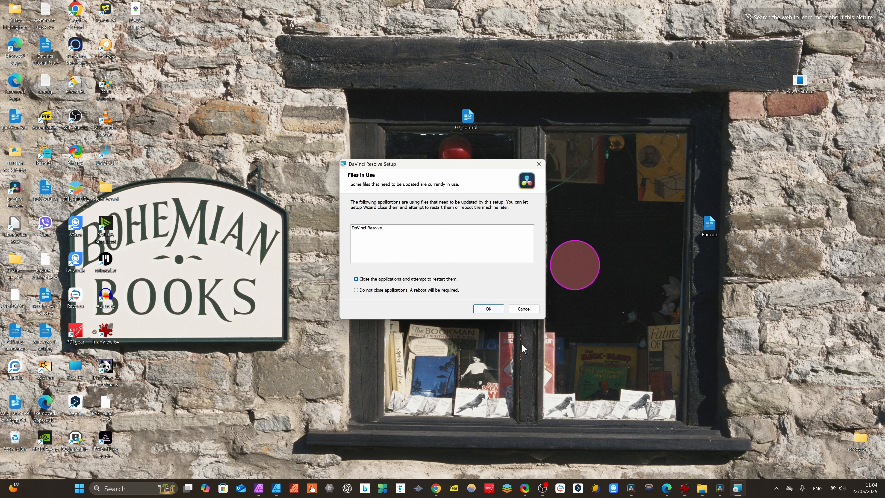
Quit the running DaVinci Resolve and continue the setup with the option that closes applications and attempts to restart them.
left_click(634, 491)
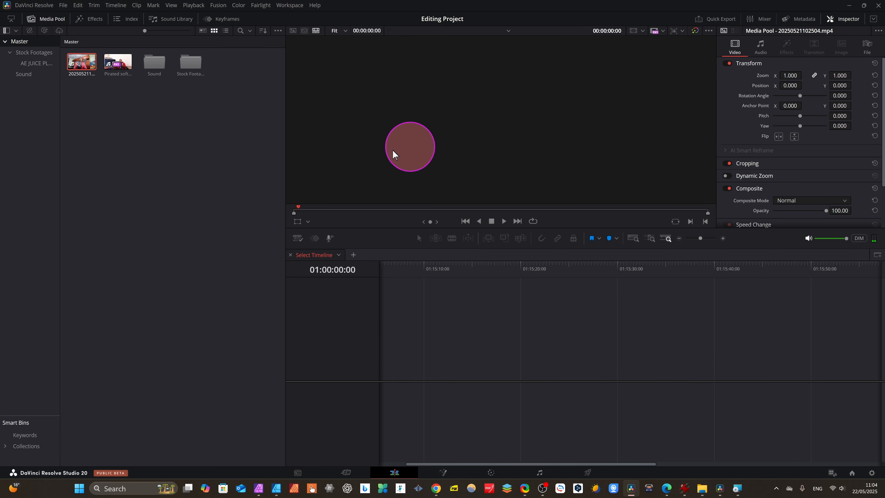
left_click(210, 203)
key("ctrl+q")
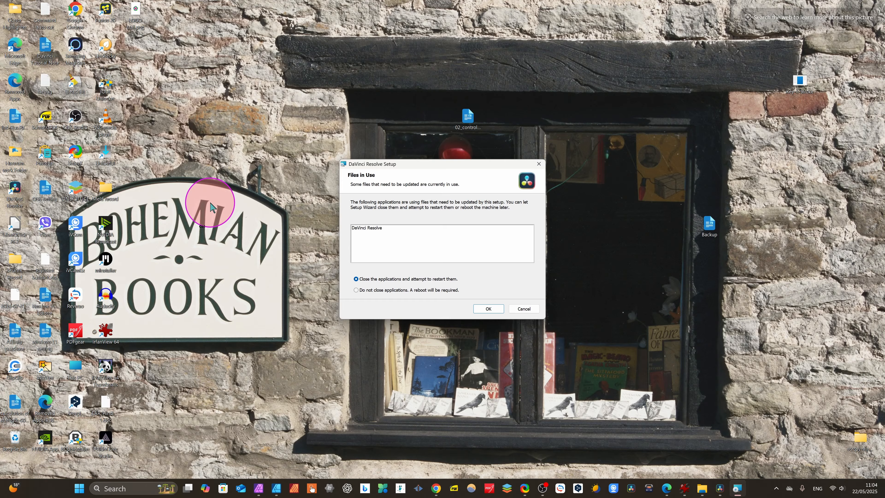
left_click(489, 309)
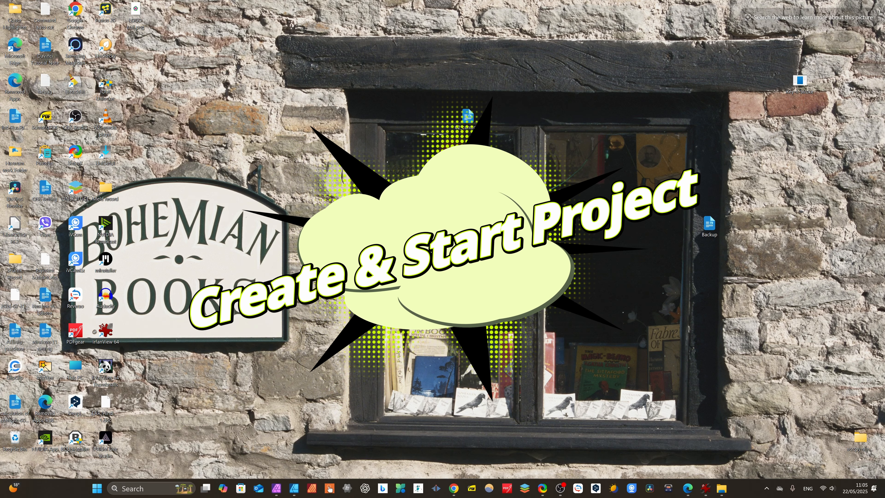
Launch DaVinci Resolve and open the existing Editing Project from the local projects.
left_click(656, 489)
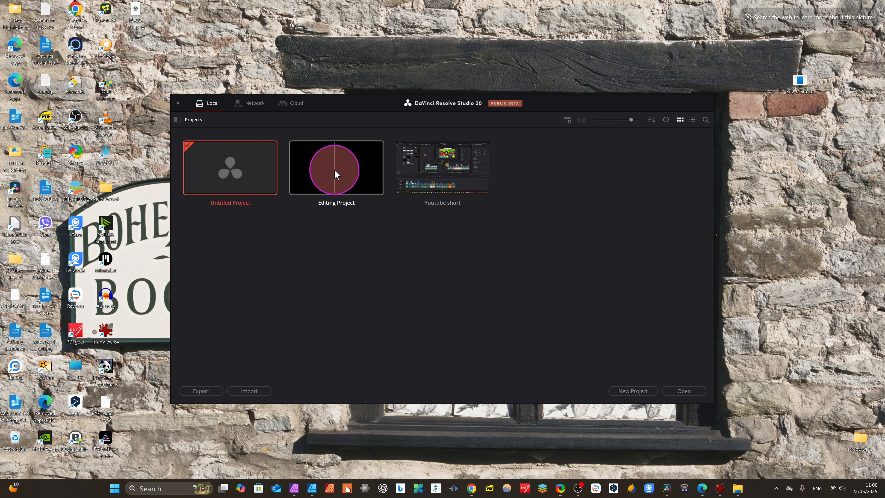
left_click(632, 391)
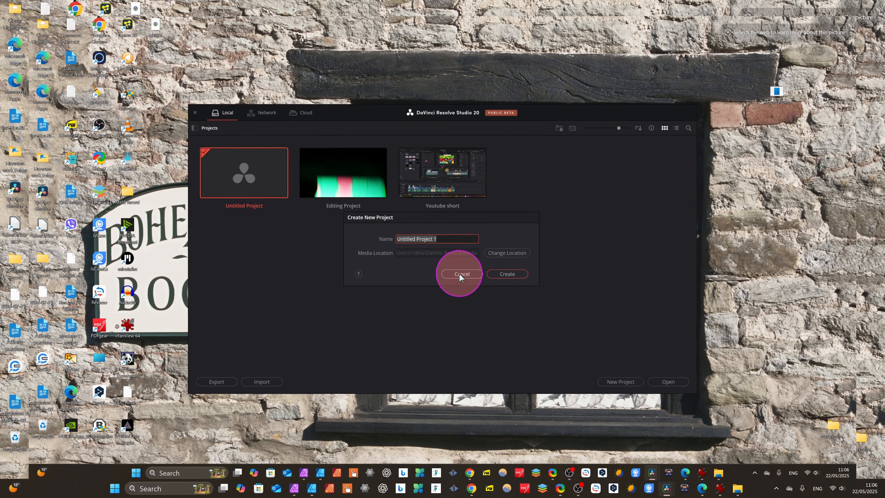
left_click(463, 275)
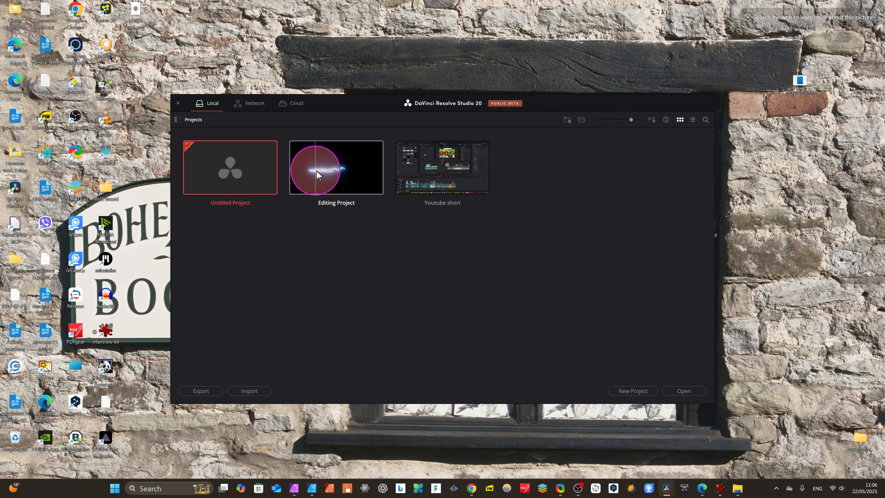
left_click(317, 174)
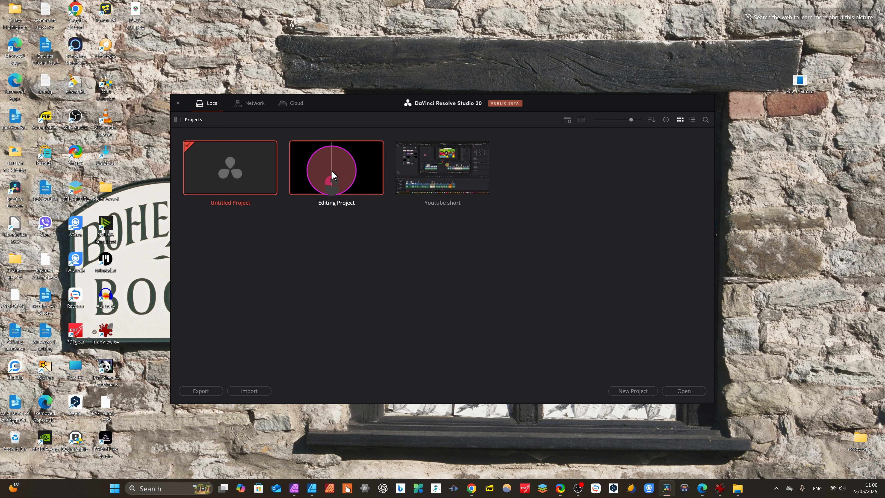
left_click(683, 391)
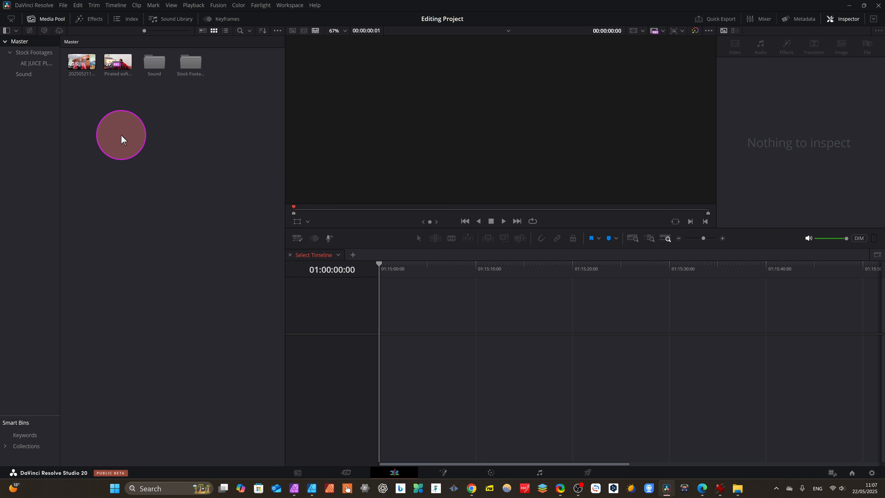
Place the Pirated software.mp4 clip from the media pool at the start of the empty timeline.
left_click(110, 66)
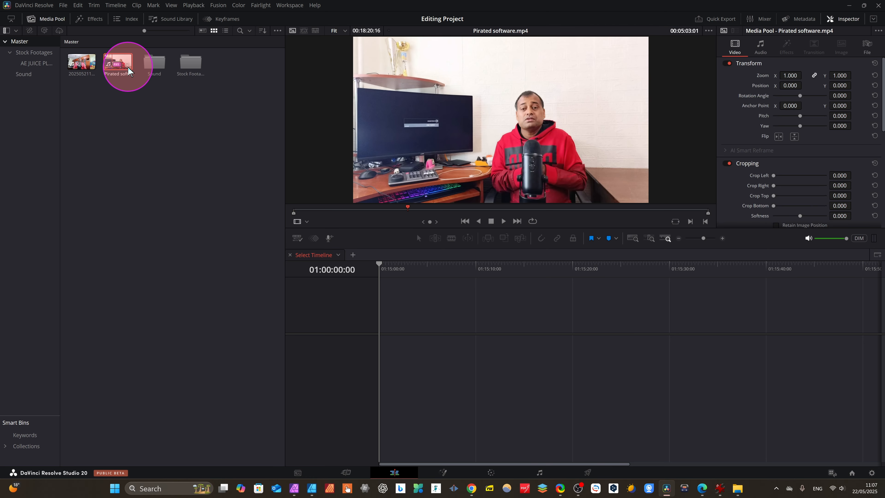
left_click_drag(111, 66, 399, 396)
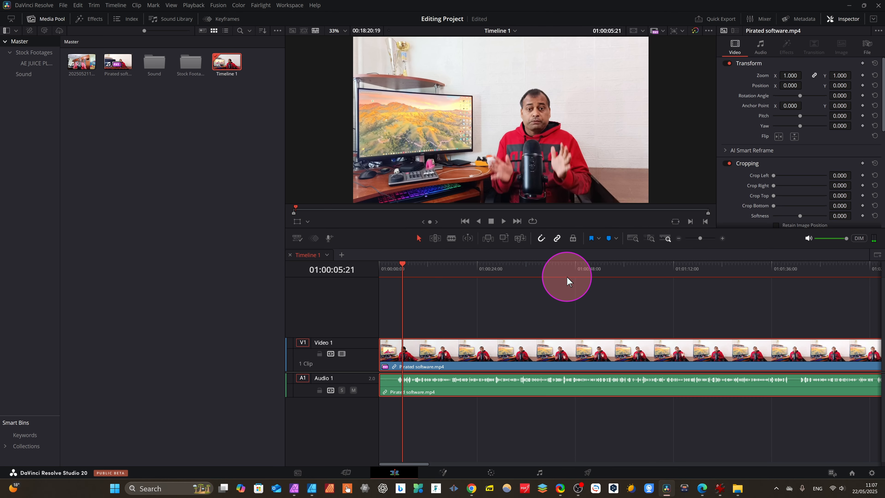
On the Cut page, show the audio mixer with an enlarged clip waveform and play the timeline to check the levels.
left_click(346, 473)
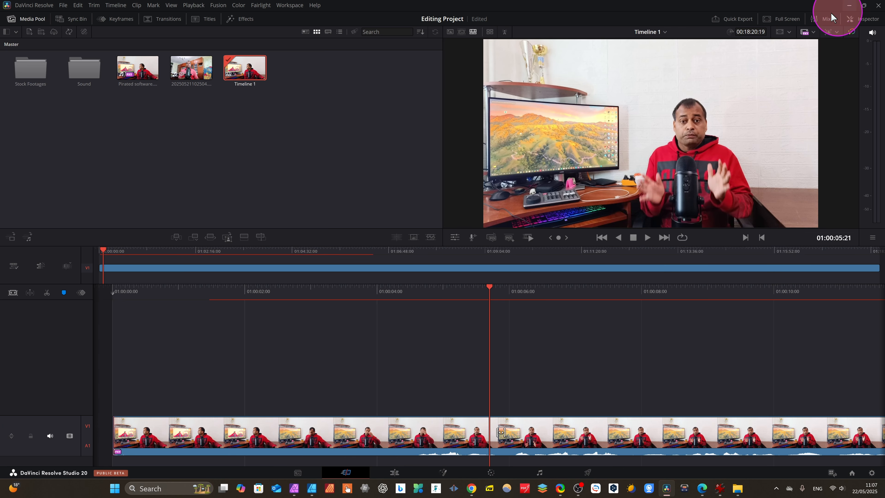
left_click(817, 19)
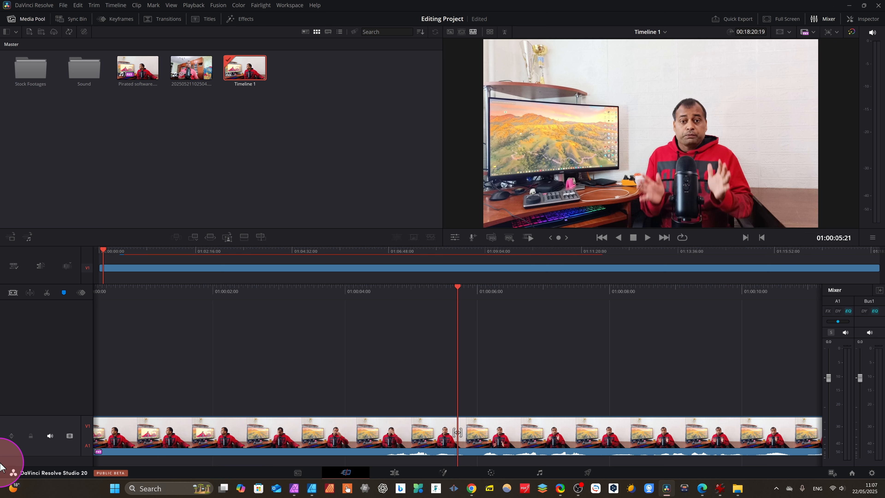
left_click(11, 437)
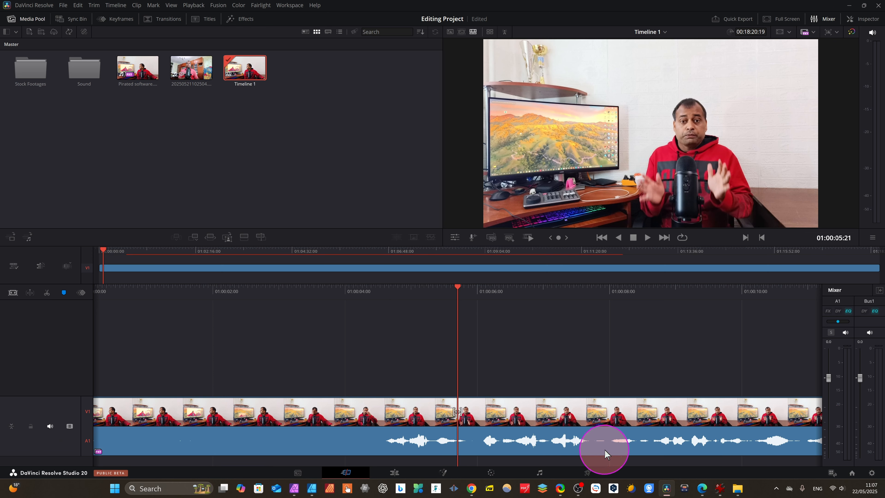
key("space")
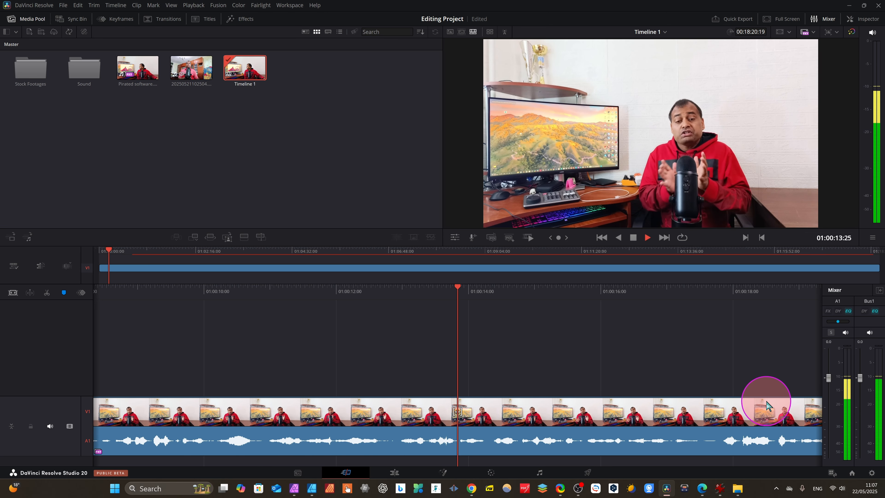
key("space")
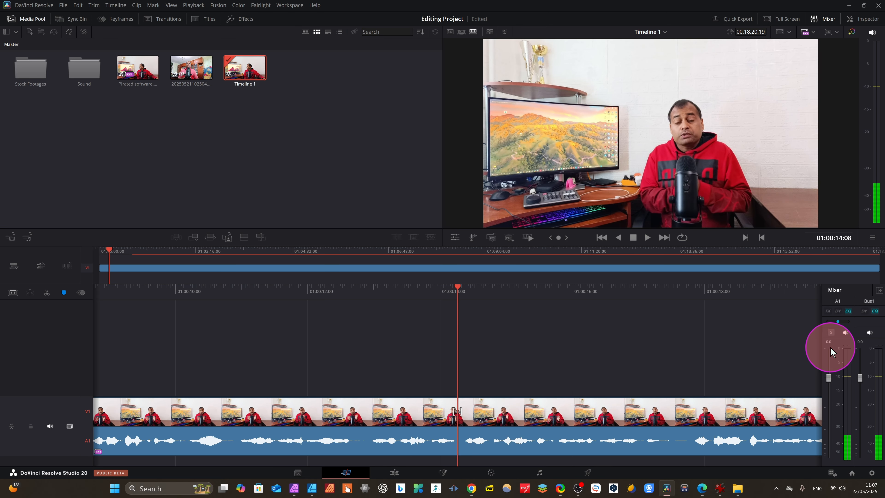
Show the audio mixer on the Edit page for comparison and return to the Cut page.
left_click(395, 469)
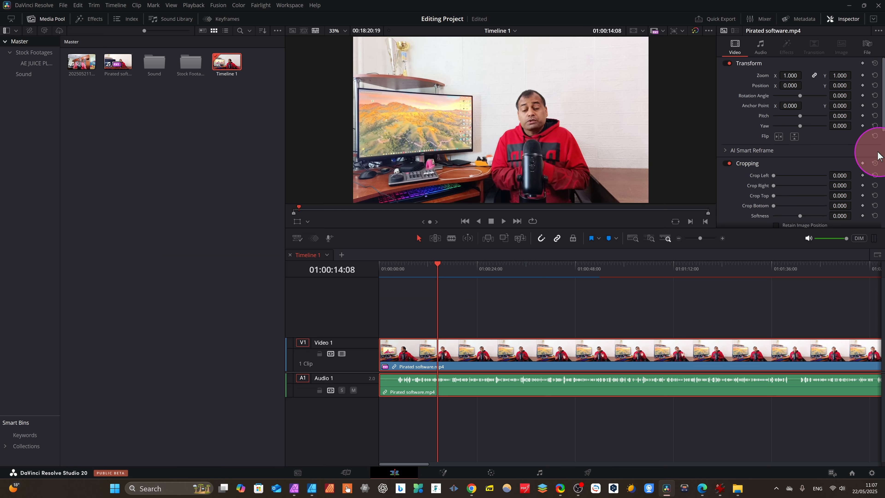
left_click(760, 19)
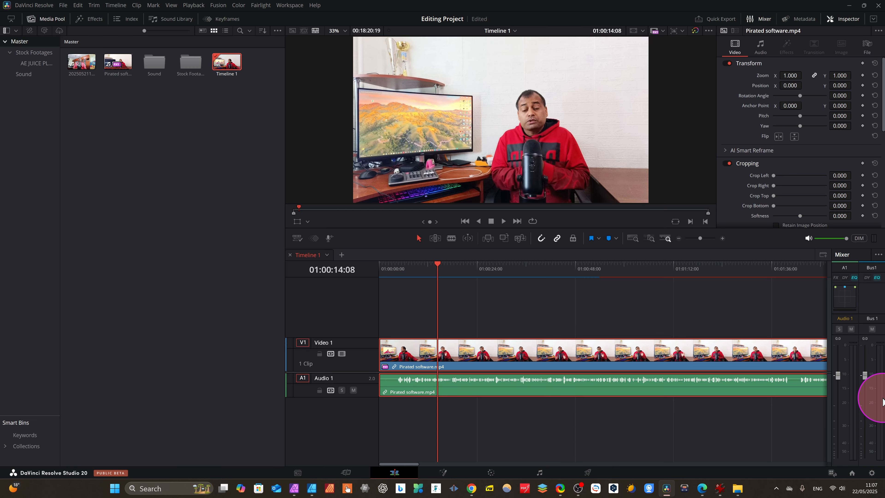
left_click(343, 469)
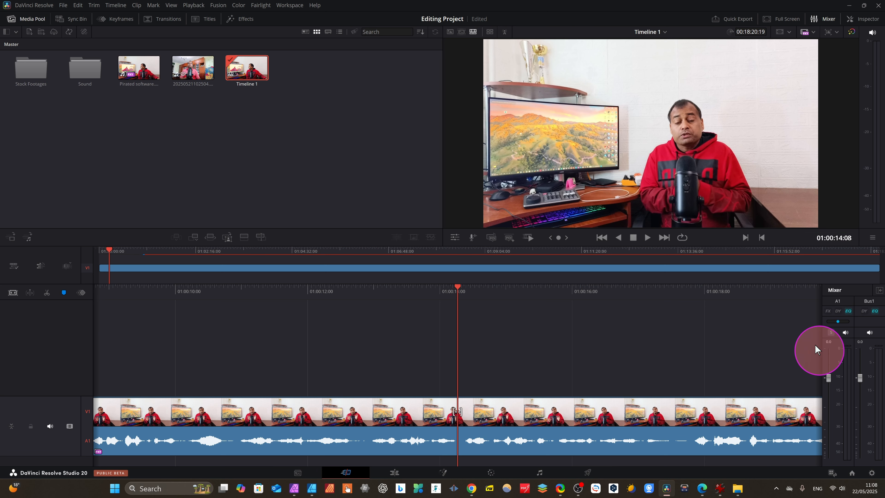
Play the timeline on the Cut page in short stretches to examine the mixer's track and bus level meters.
key("space")
key("space")
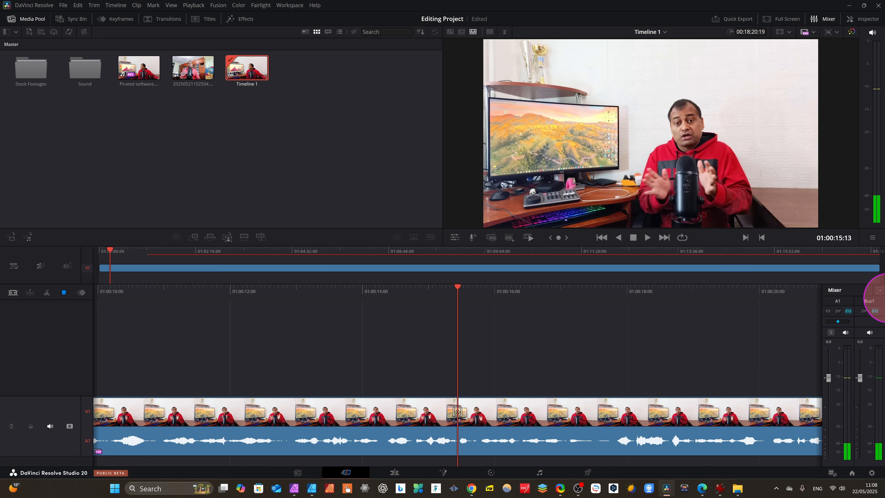
key("space")
key("space")
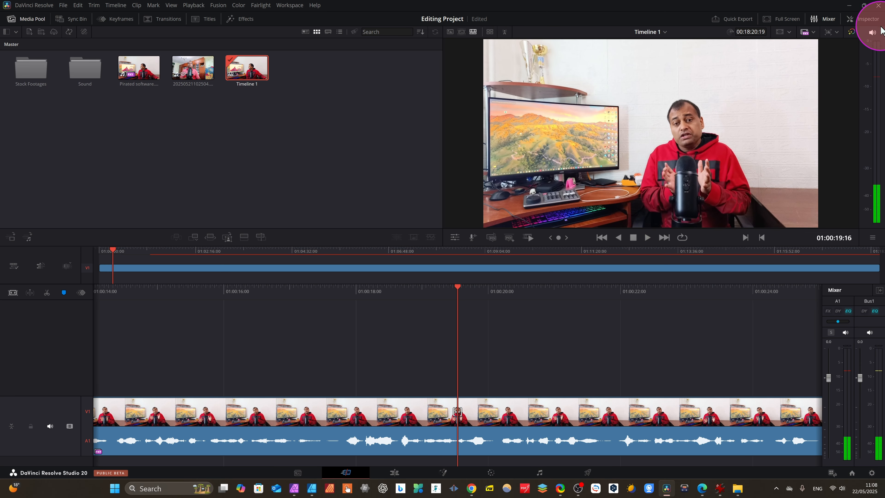
Hide the audio mixer on the Cut page and move the playhead to about 01:00:11:17.
left_click(828, 21)
left_click_drag(431, 286, 575, 263)
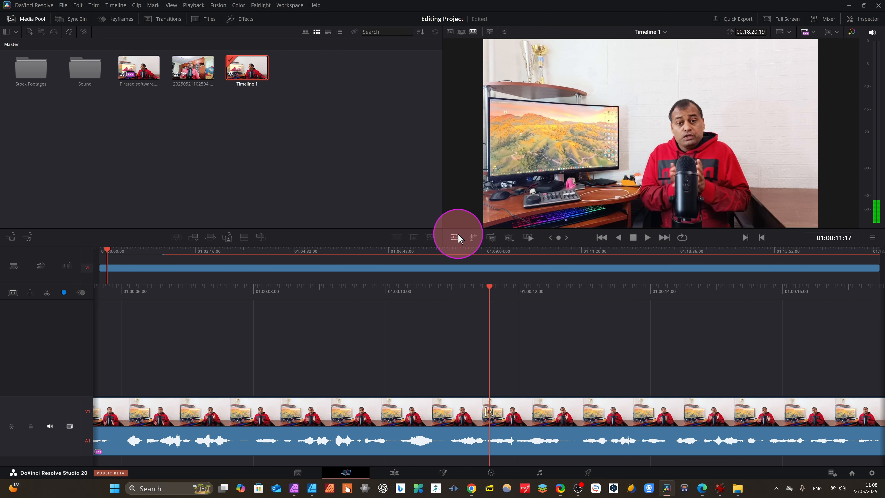
Show the voiceover controls on the Cut page and review the audio input, record track, monitoring, countdown and recording file location options.
left_click(472, 238)
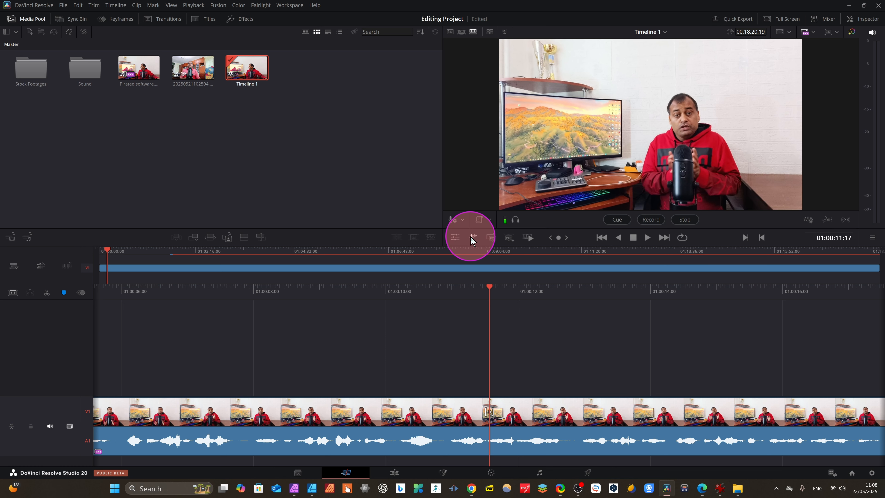
left_click(463, 220)
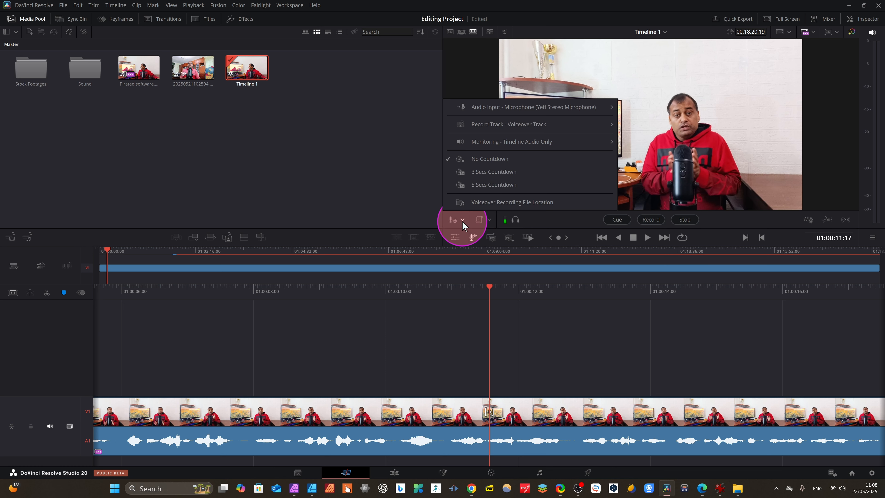
mouse_move(480, 108)
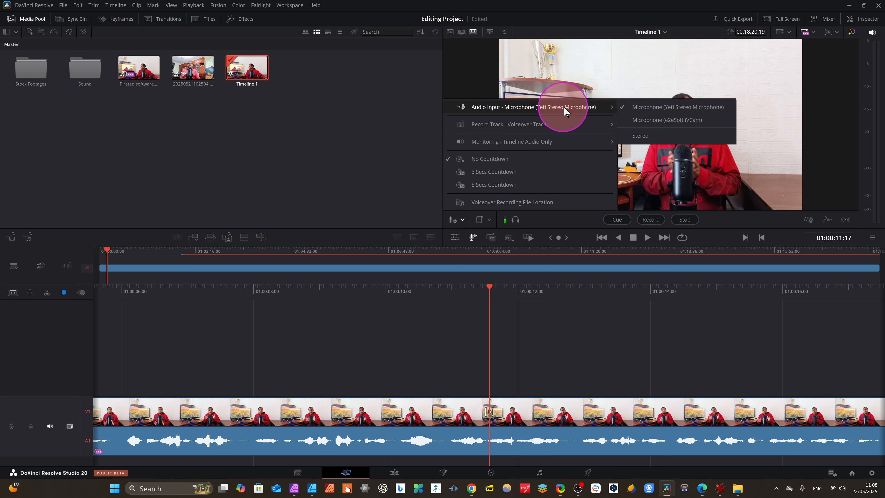
mouse_move(518, 125)
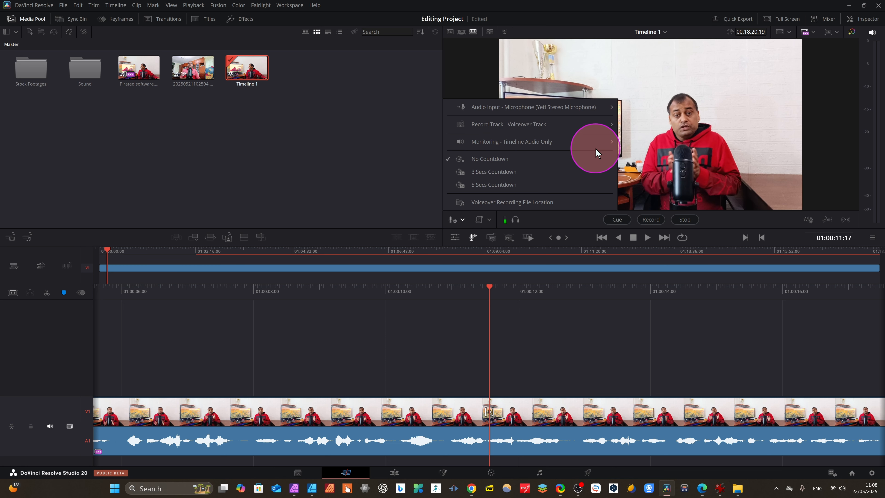
mouse_move(520, 145)
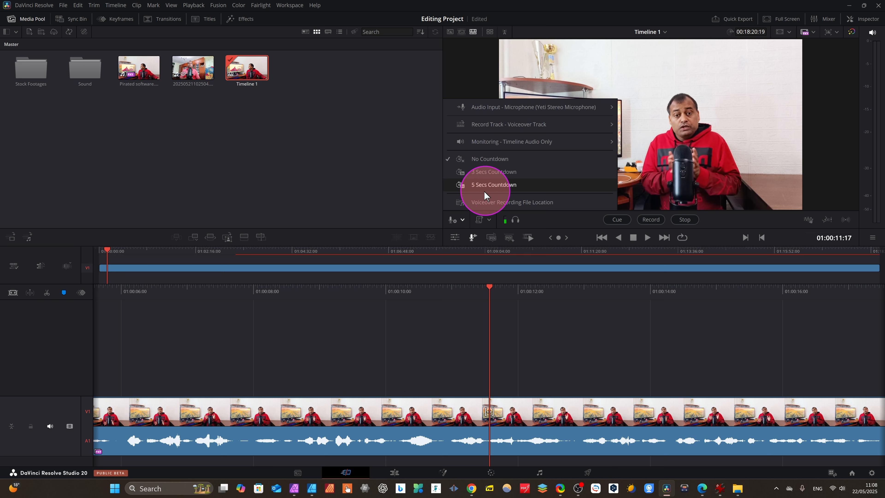
left_click(511, 206)
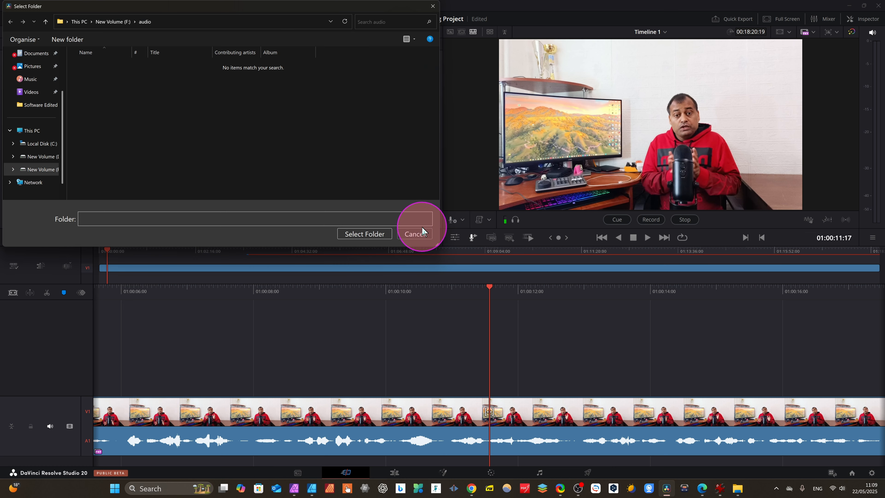
left_click(418, 233)
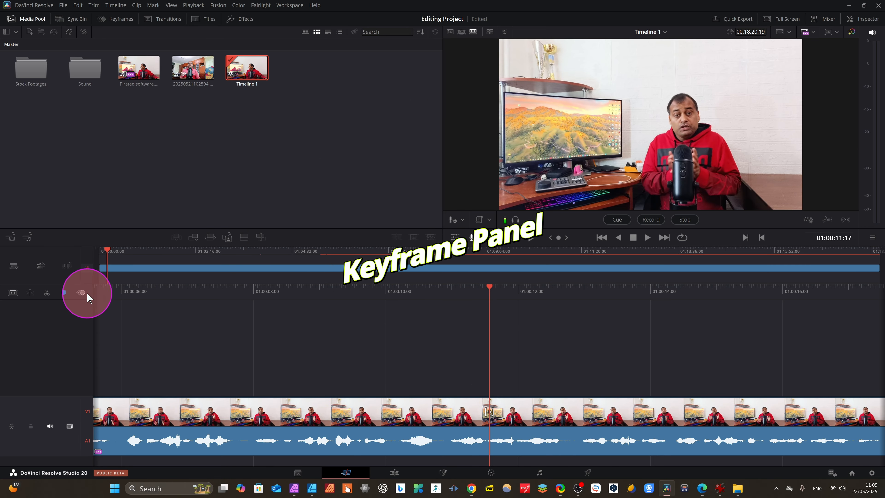
Show the Keyframes panel, select the Pirated software.mp4 clip, and display the keyframe parameters beneath the timeline tracks.
left_click(103, 21)
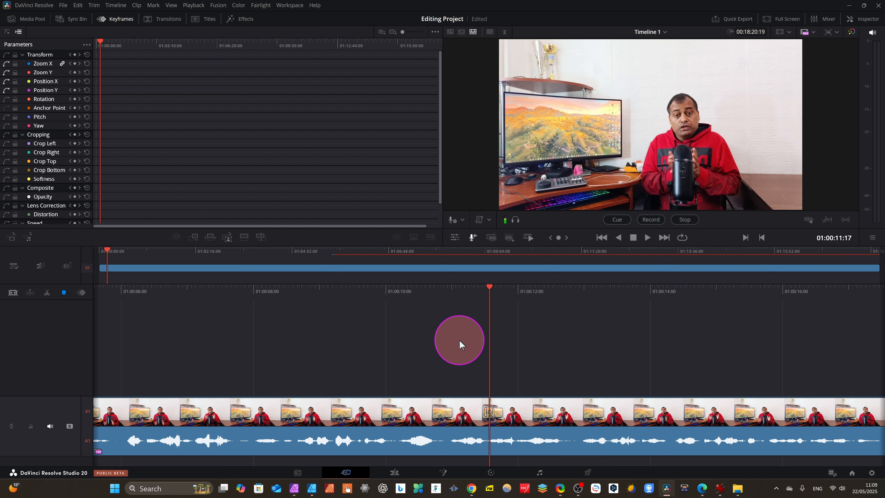
left_click(411, 425)
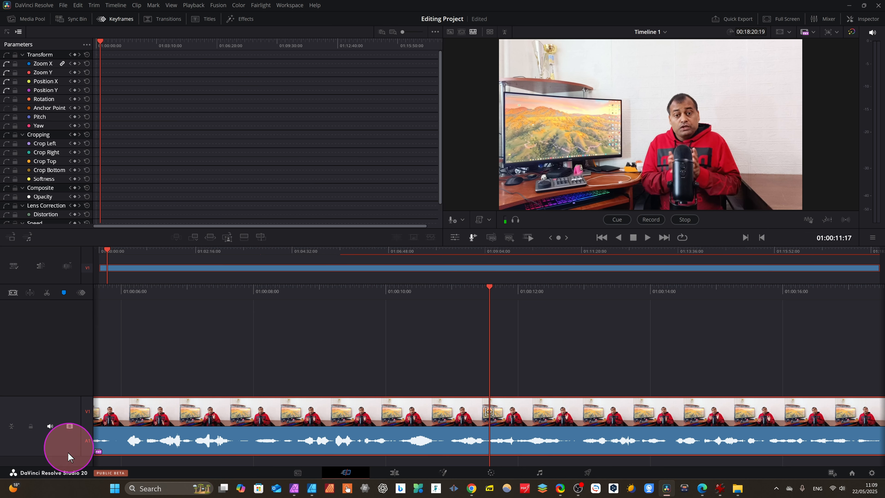
left_click(82, 294)
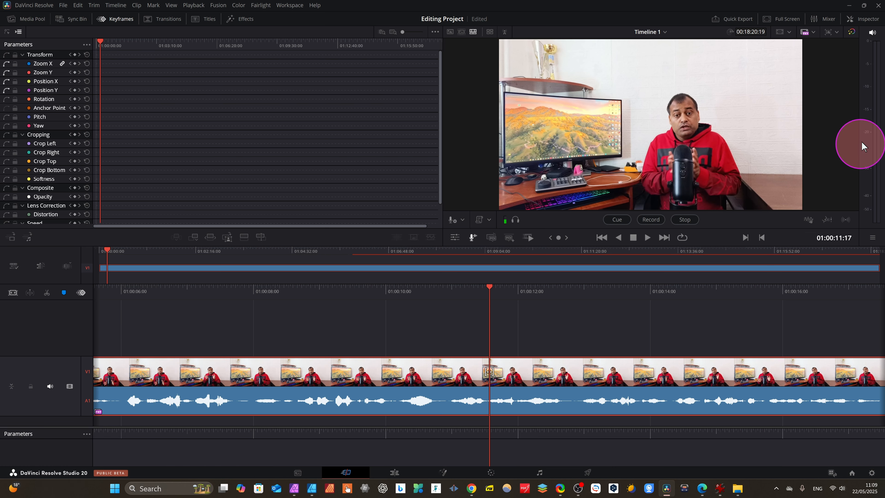
Open the selected clip's video properties in the Inspector and add a Zoom keyframe at 01:00:11:17.
left_click(863, 19)
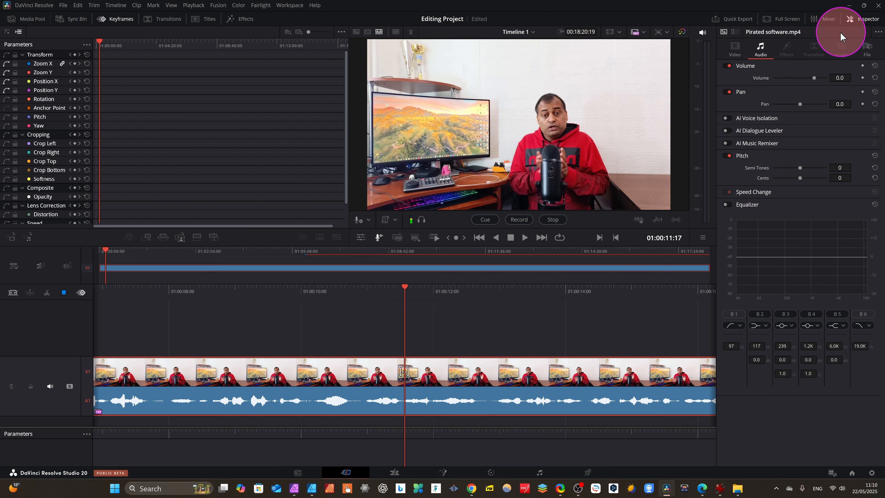
left_click(734, 51)
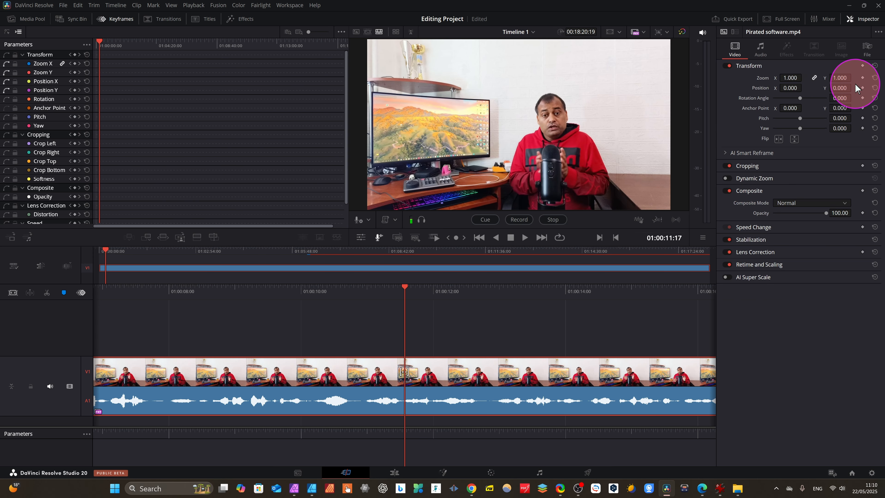
left_click(862, 78)
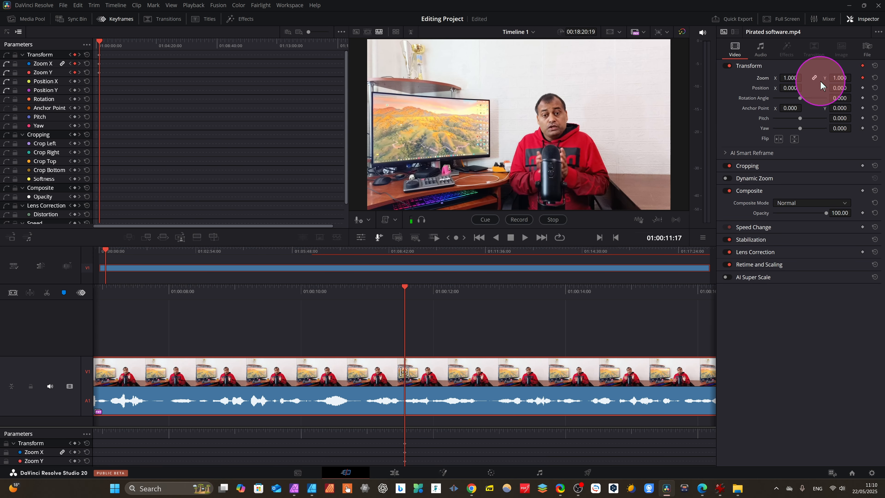
Try transform changes on the clip at different playhead positions: zoom 1.190, rotation angle 22.500 and keyframed pitch -0.263.
left_click_drag(791, 78, 797, 78)
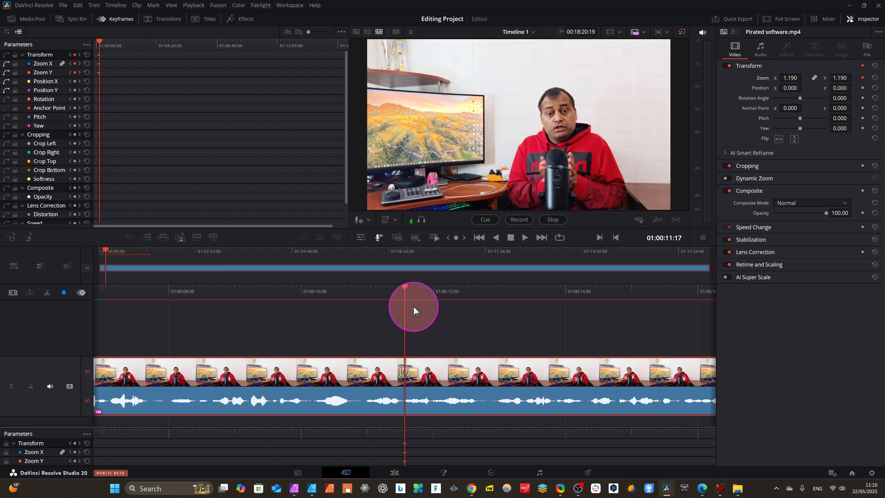
left_click_drag(513, 289, 417, 292)
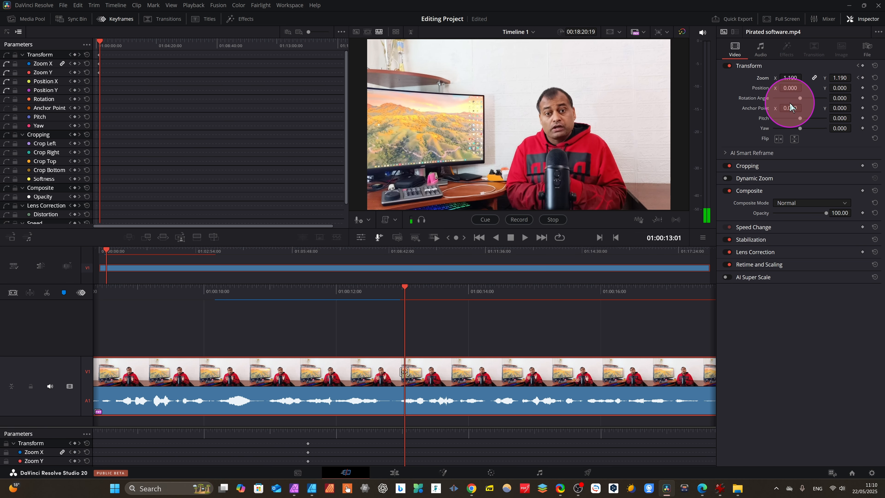
left_click_drag(839, 99, 869, 99)
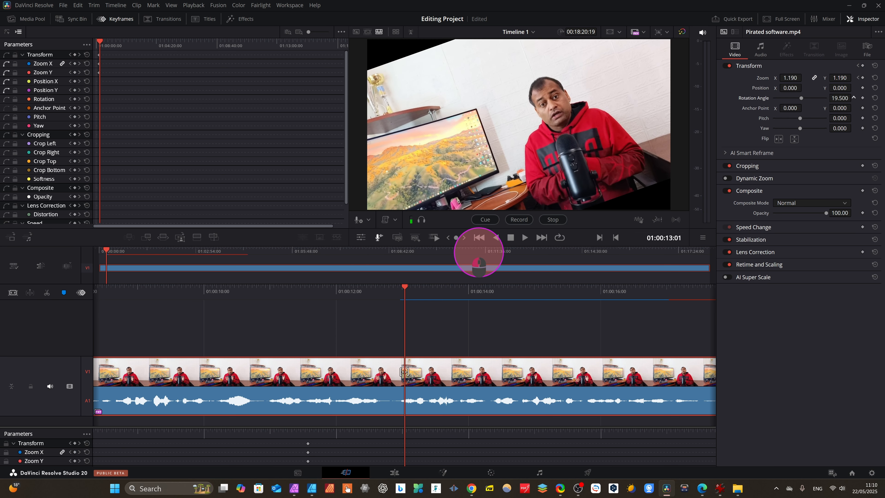
left_click_drag(452, 295, 562, 298)
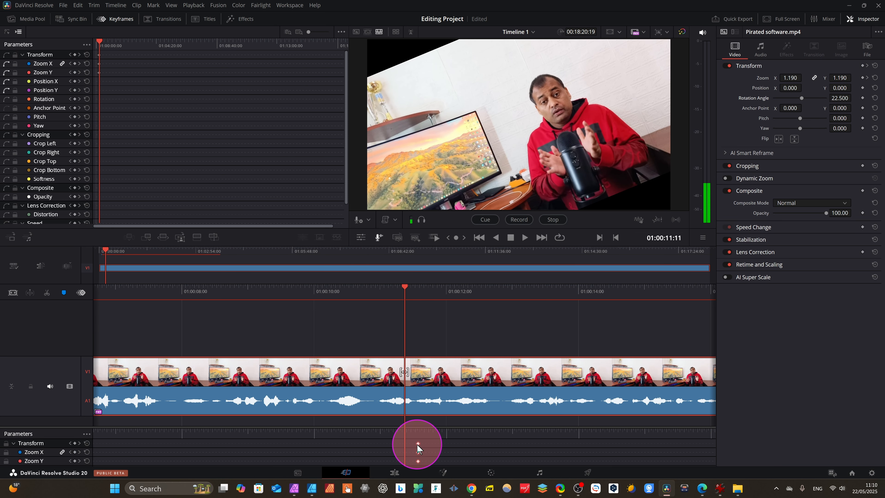
mouse_move(503, 291)
left_mouse_down()
mouse_move(485, 287)
mouse_move(515, 293)
left_mouse_up()
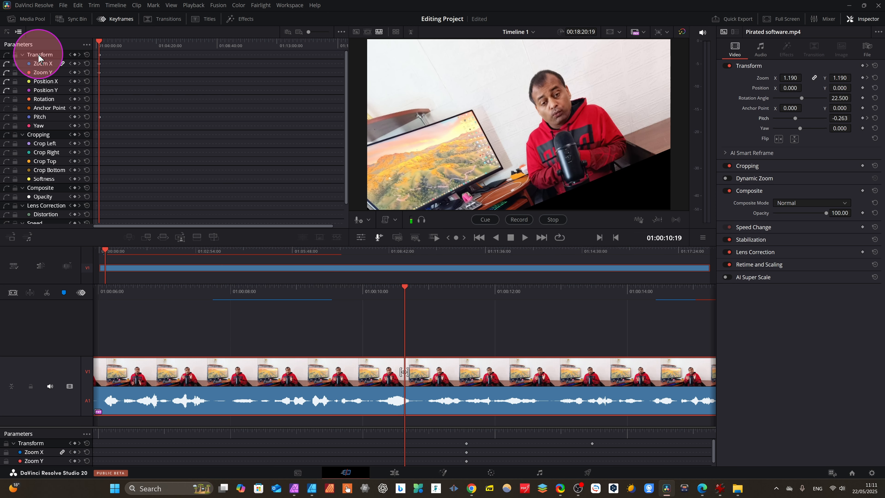
Switch the Keyframes panel to its curve view and undo the clip's zoom, rotation and pitch changes.
left_click(6, 32)
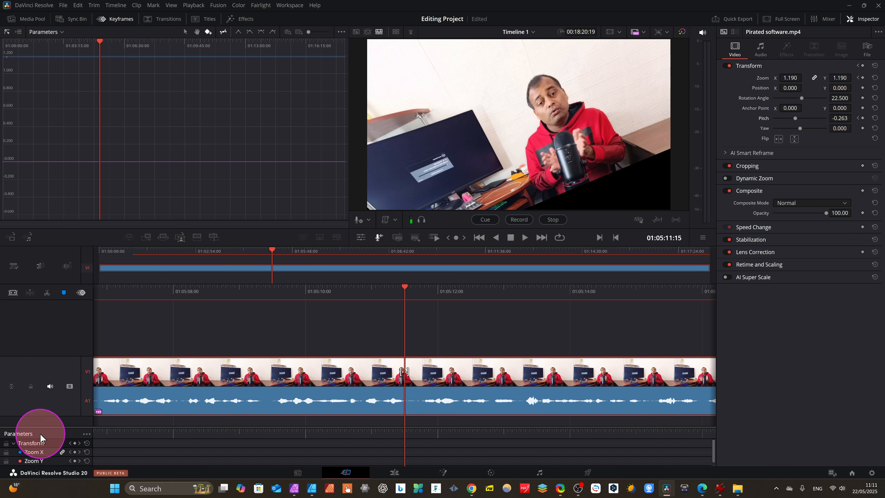
scroll(40, 438, "down", 1)
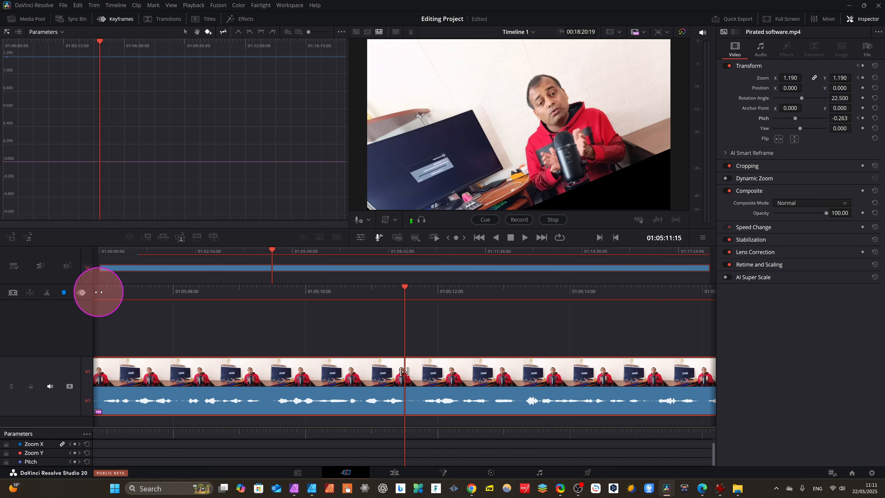
key("ctrl+z")
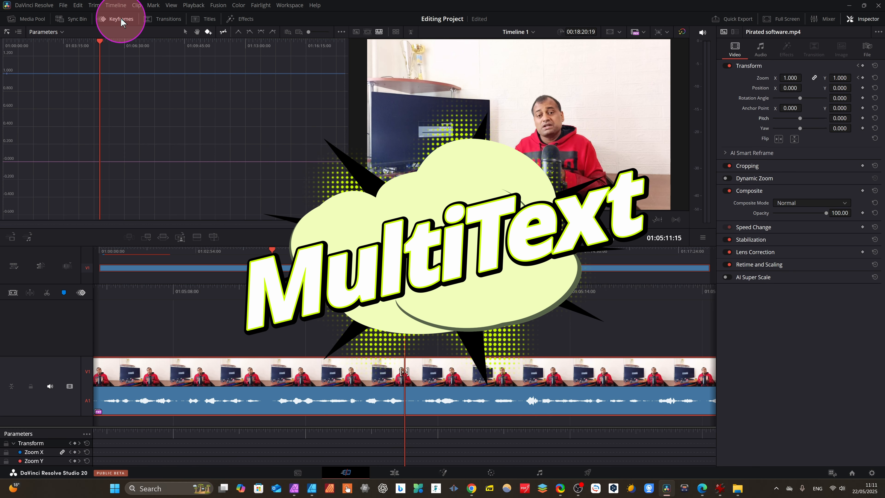
On the Edit page, hide the media pool and set the timeline playback resolution to Quarter.
left_click(395, 472)
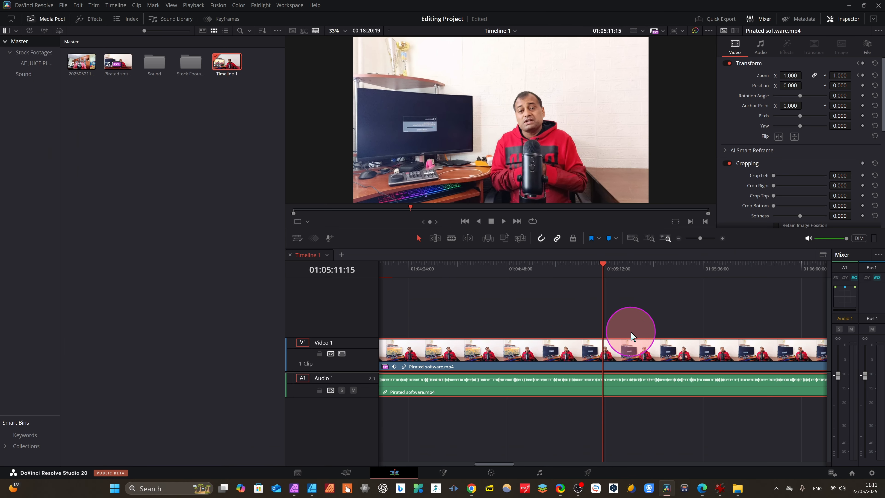
left_click(46, 18)
left_click(193, 6)
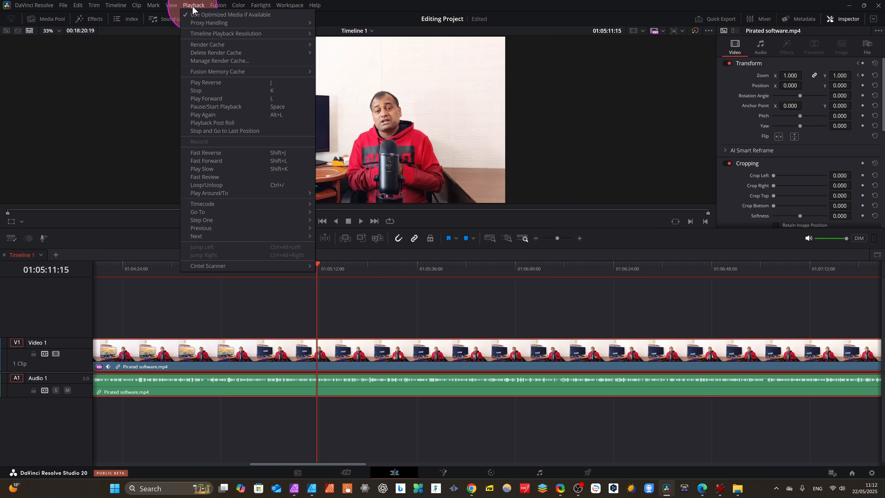
mouse_move(304, 33)
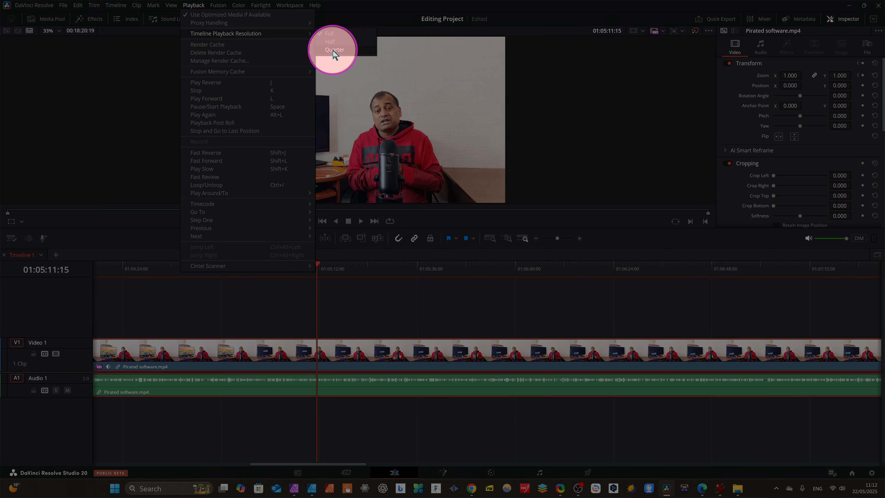
left_click(331, 49)
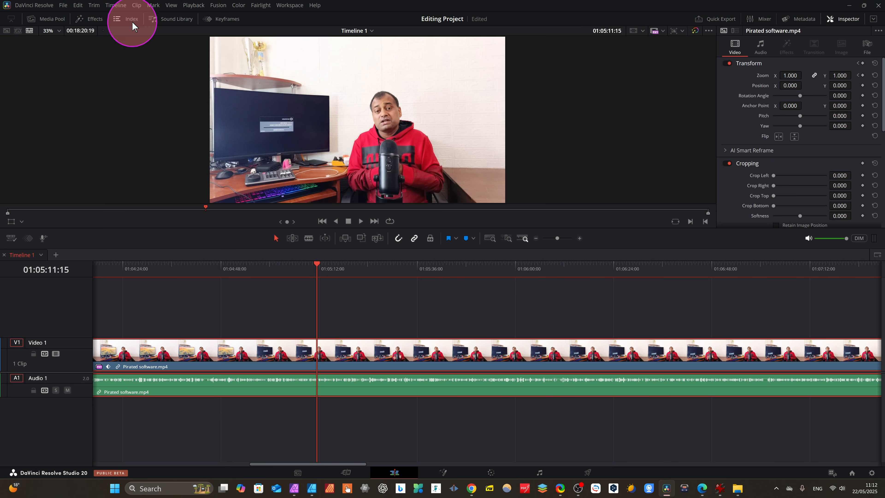
Check the available Render Cache modes in the playback settings without changing the selected mode.
left_click(194, 5)
mouse_move(235, 46)
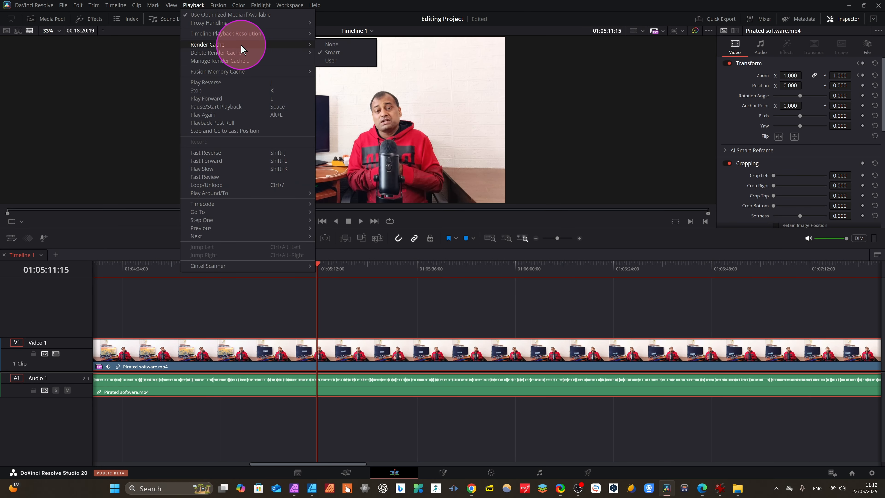
left_click(93, 84)
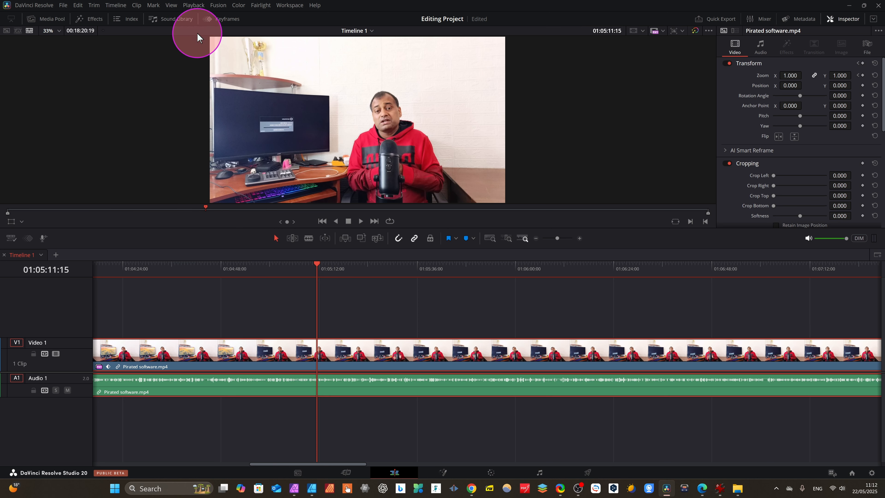
Add a MultiText title on a new video track above the clip at the playhead and change its text to "Free Tutorial".
left_click(91, 21)
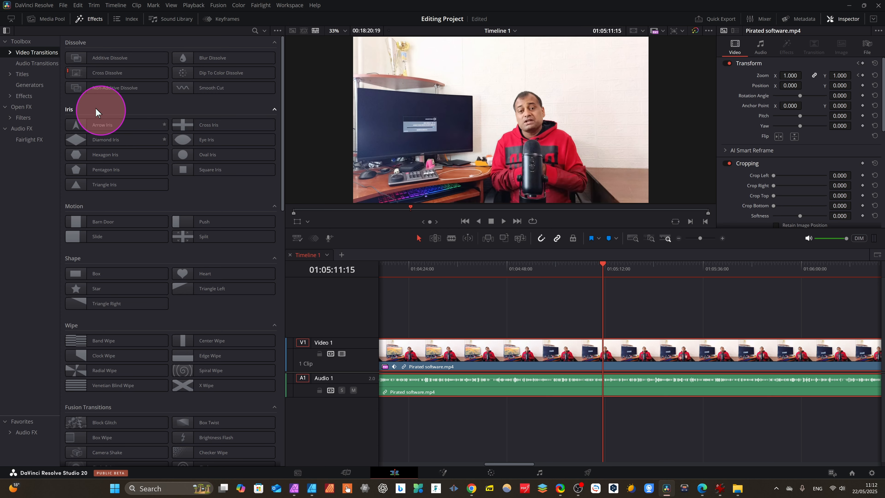
left_click(21, 74)
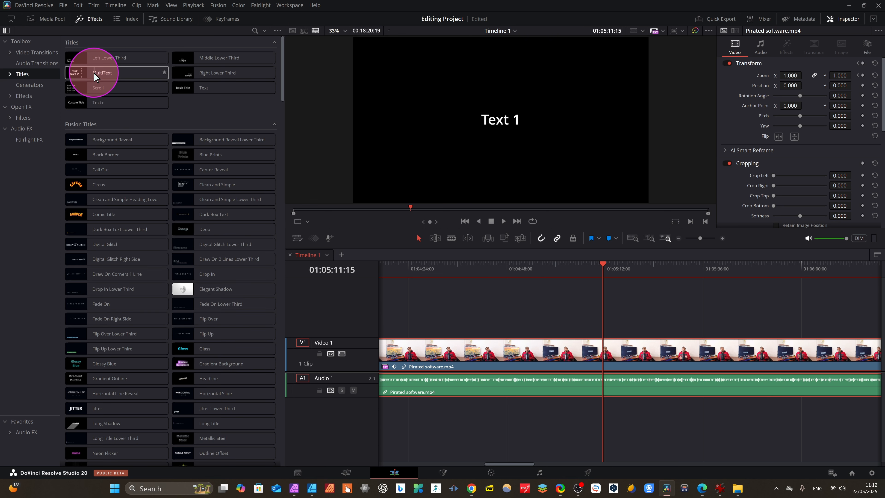
left_click_drag(102, 77, 606, 325)
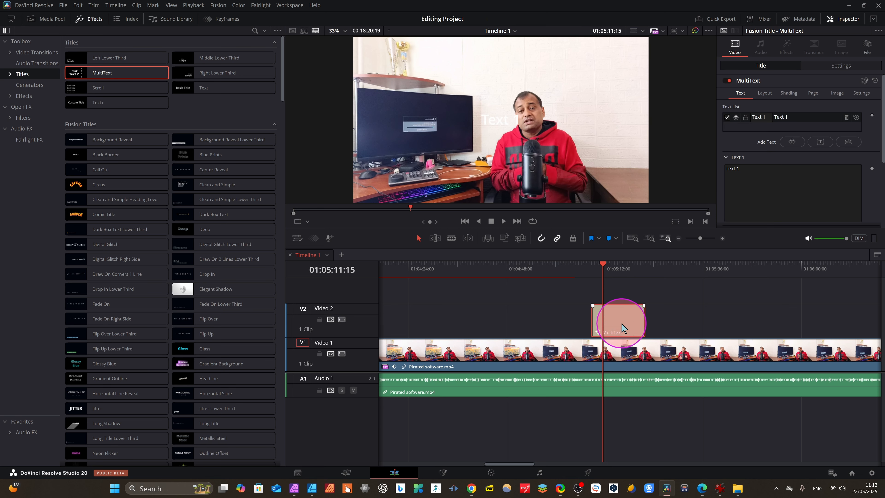
left_click(741, 171)
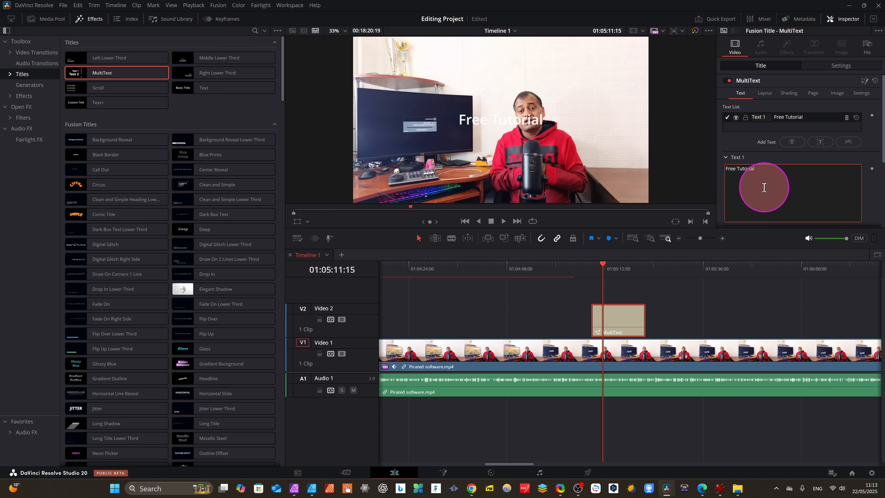
Colour the "Free Tutorial" text pink (#ff22cb) and set its font style to Bold.
scroll(819, 190, "down", 3)
scroll(799, 229, "down", 3)
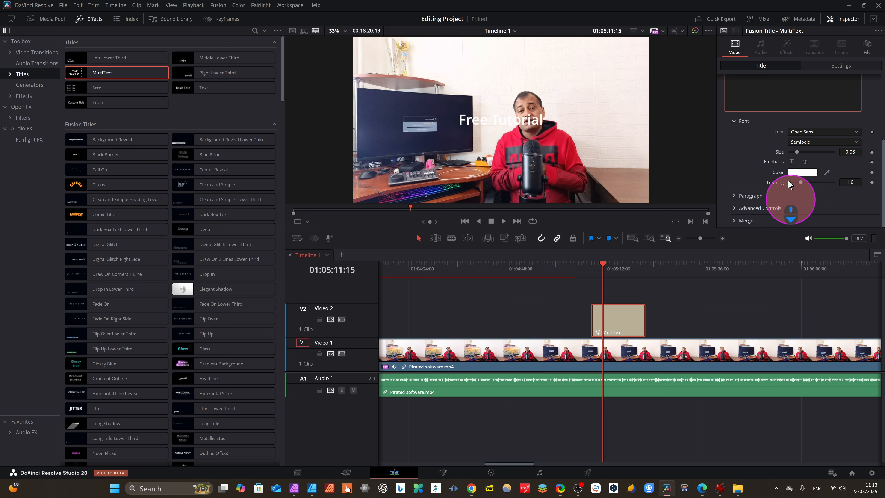
left_click(802, 172)
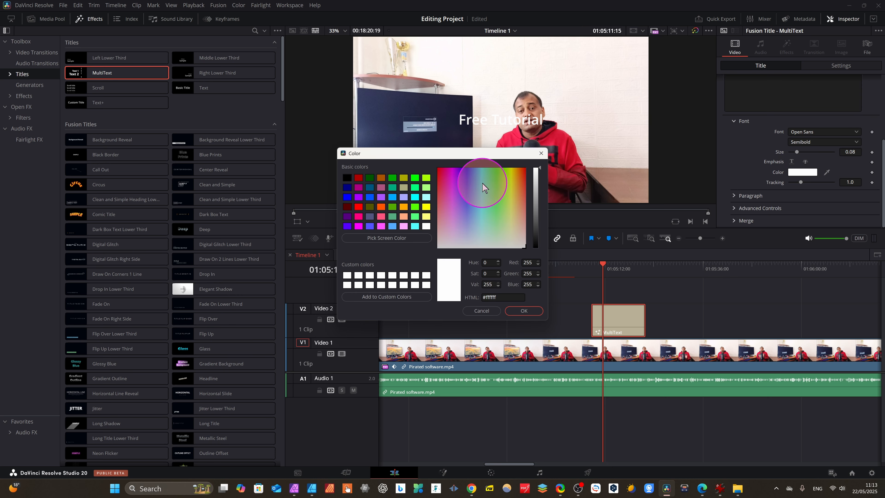
left_click(449, 178)
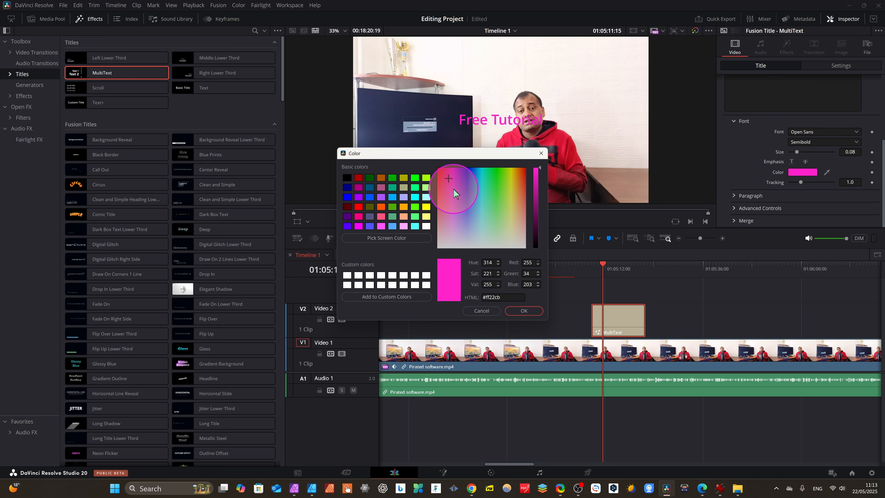
left_click(524, 311)
left_click(853, 142)
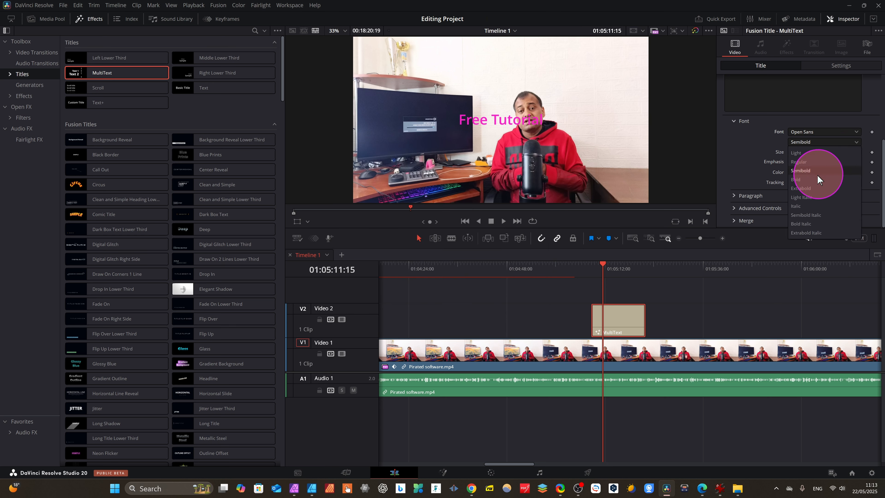
left_click(801, 178)
scroll(804, 123, "up", 5)
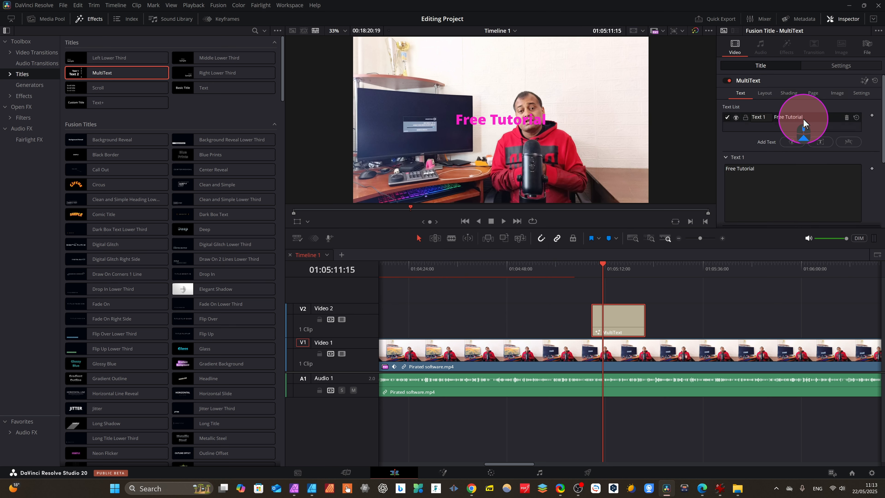
Add a second text element reading "Davinci Update" to the MultiText title and colour it green (#45ff42).
left_click(796, 141)
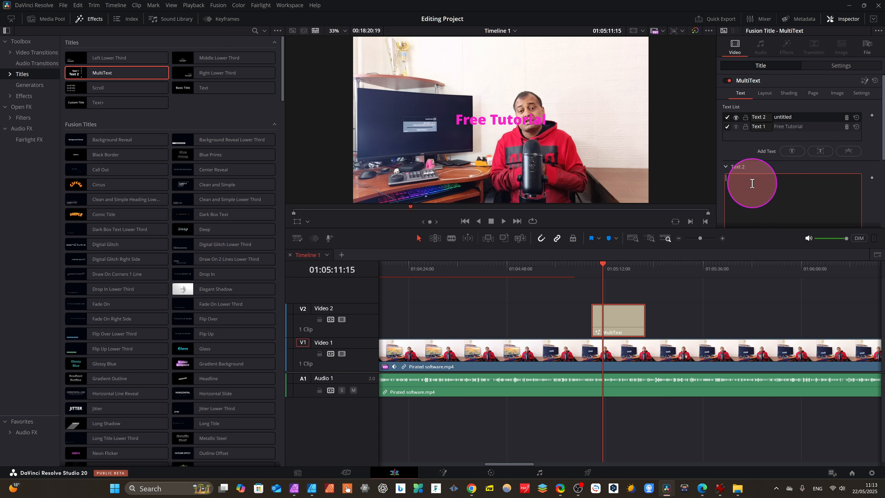
scroll(752, 184, "down", 5)
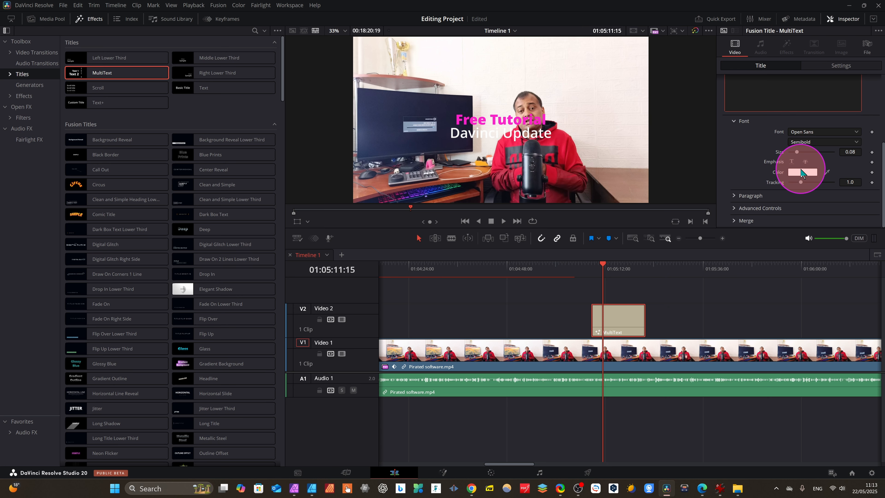
left_click(803, 172)
left_click(496, 190)
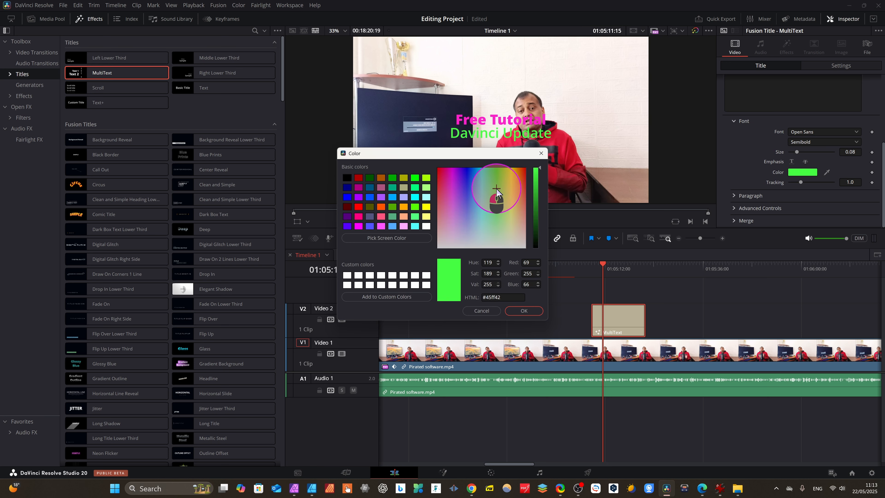
left_click(523, 310)
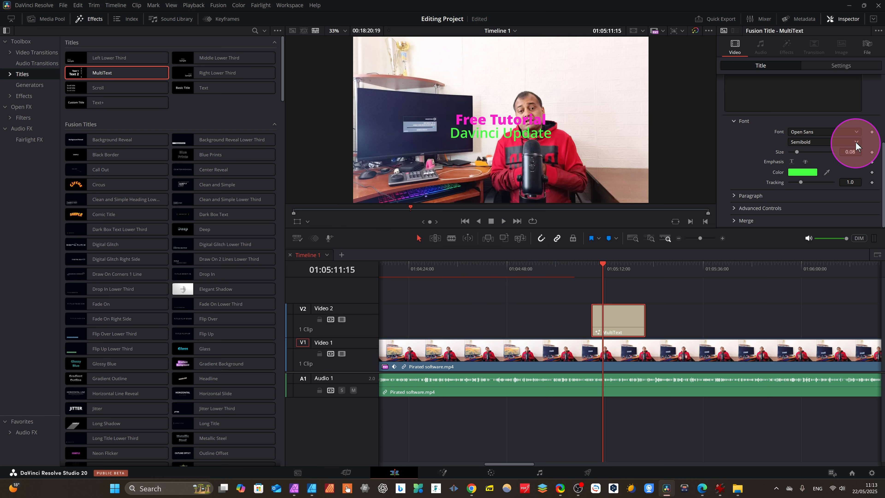
Set the font style of the "Davinci Update" text to Semibold Italic.
left_click(856, 141)
left_click(802, 198)
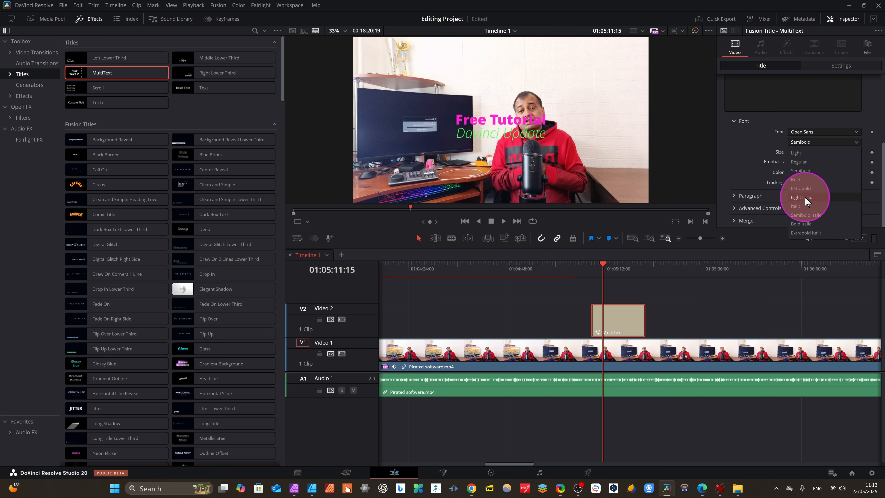
left_click(813, 216)
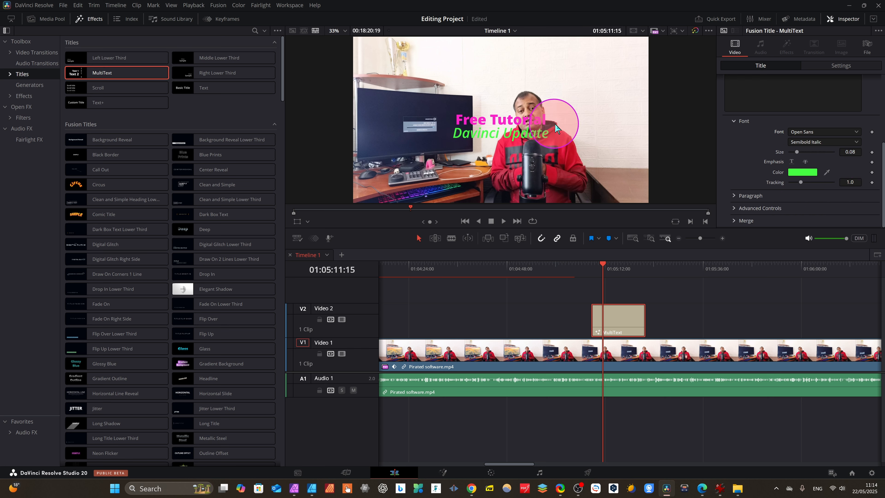
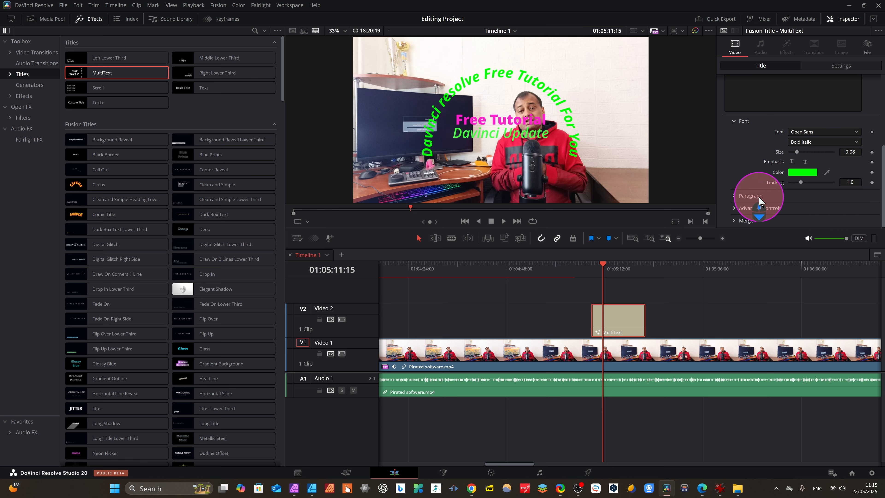
Review the MultiText title's transform settings and the curved third text's font settings, and expand that text's Advanced Controls.
left_click(844, 65)
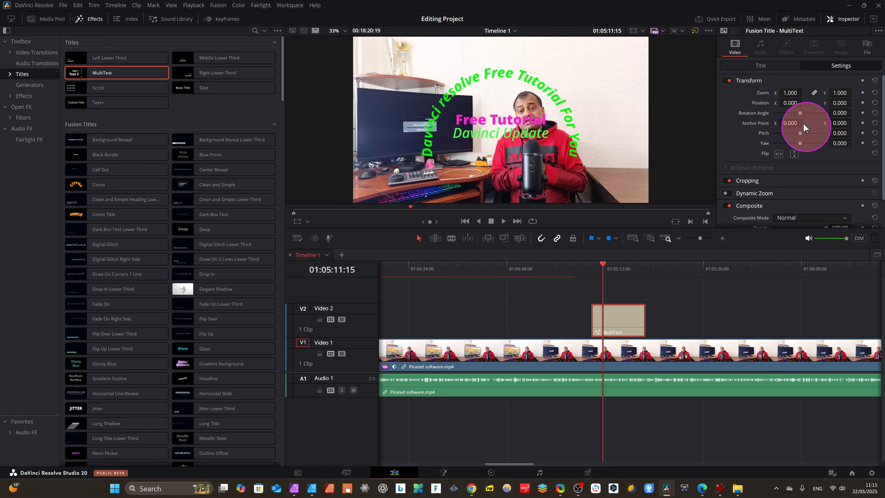
scroll(853, 147, "down", 2)
scroll(753, 77, "up", 2)
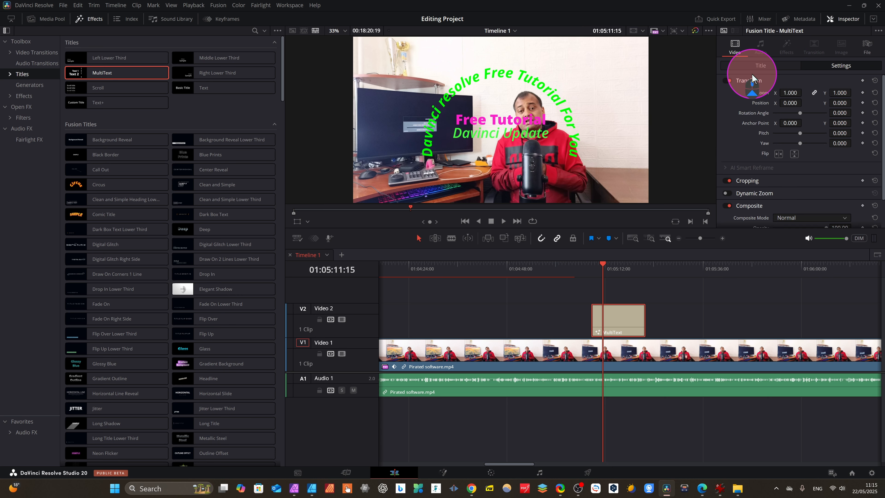
left_click(753, 63)
scroll(801, 124, "up", 4)
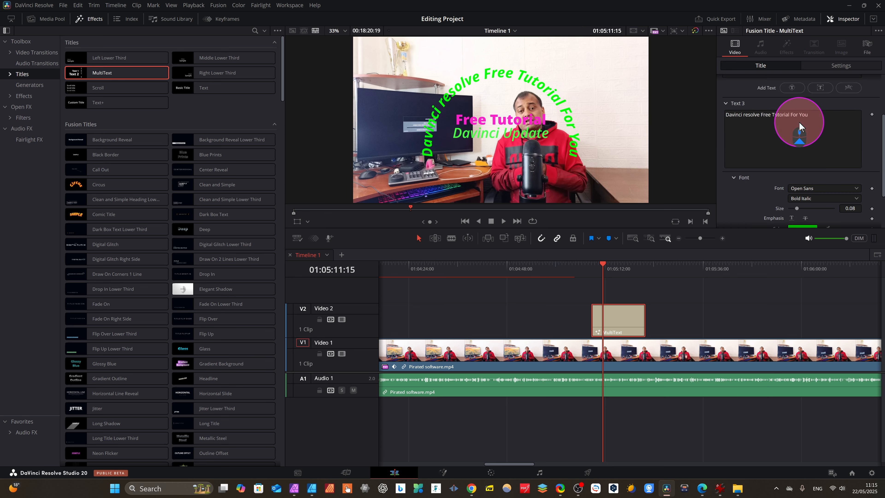
scroll(791, 185, "down", 3)
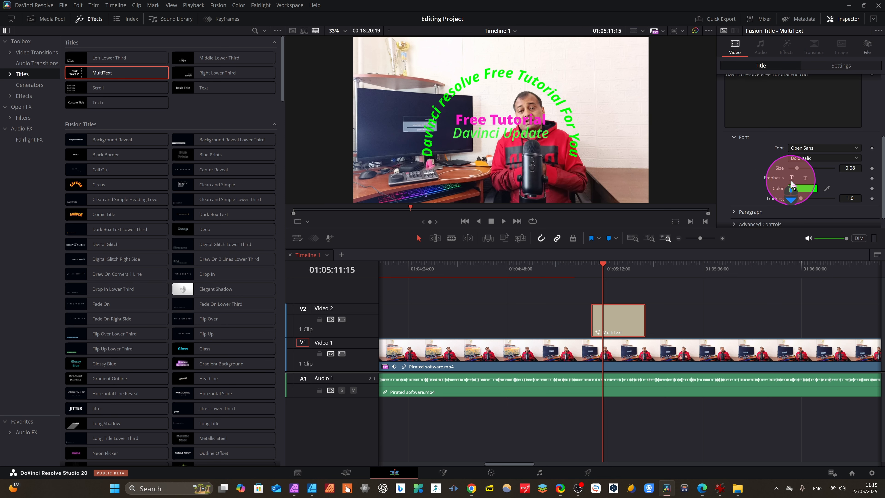
scroll(791, 150, "down", 1)
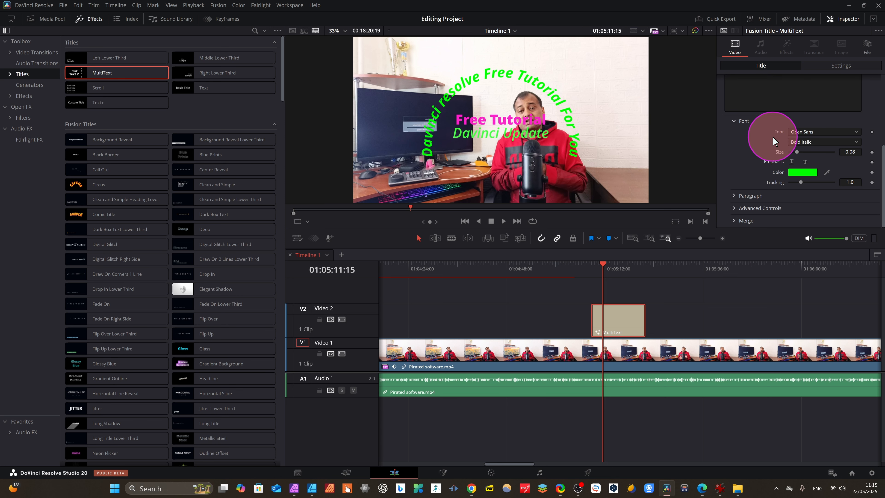
left_click(732, 208)
scroll(785, 202, "down", 3)
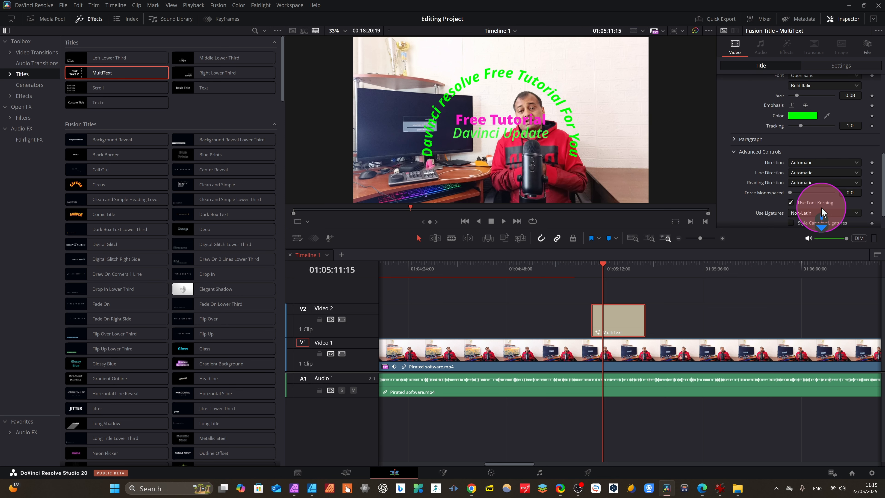
Try the Horizontal and Reversed Horizontal directions on the curved text and return its Direction to Automatic.
left_click(847, 163)
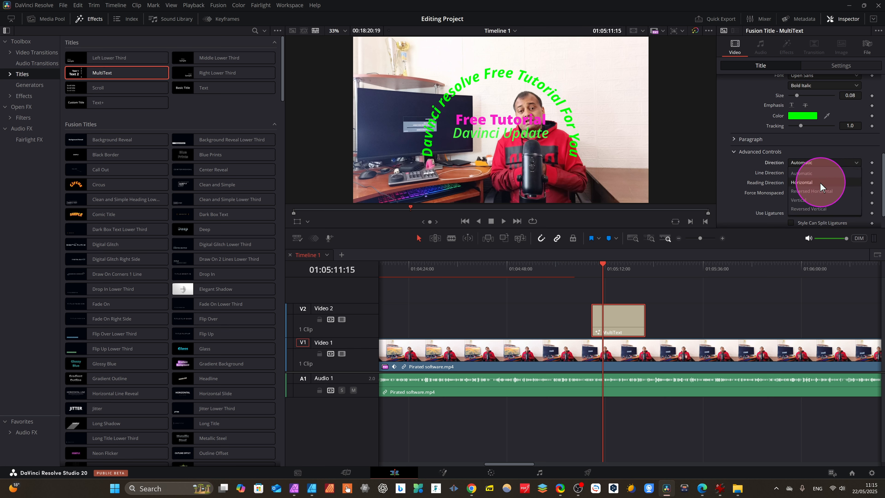
left_click(819, 188)
left_click(850, 163)
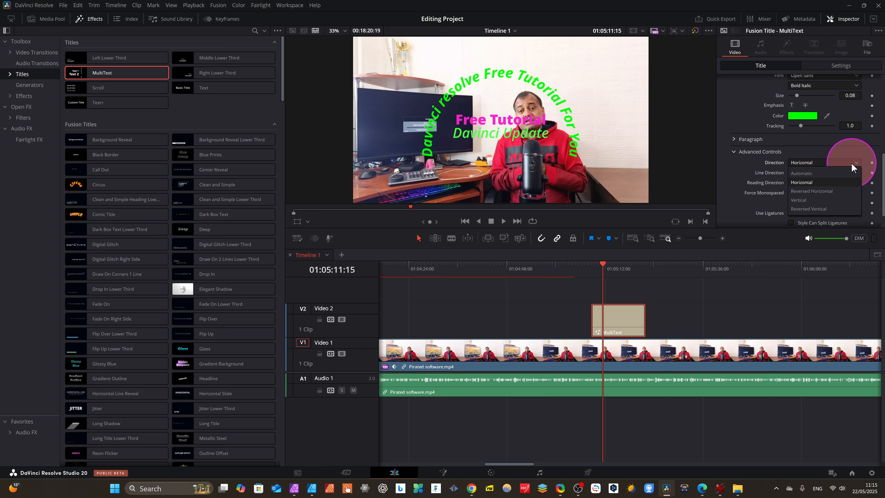
left_click(813, 191)
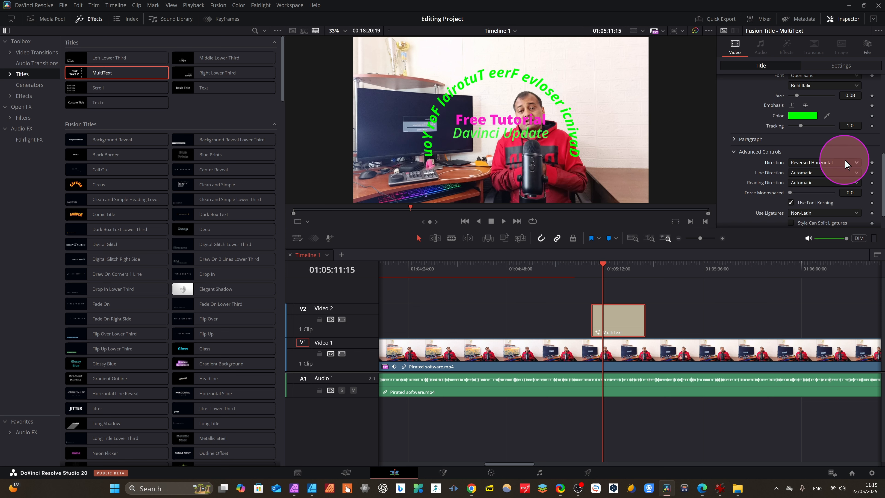
left_click(852, 161)
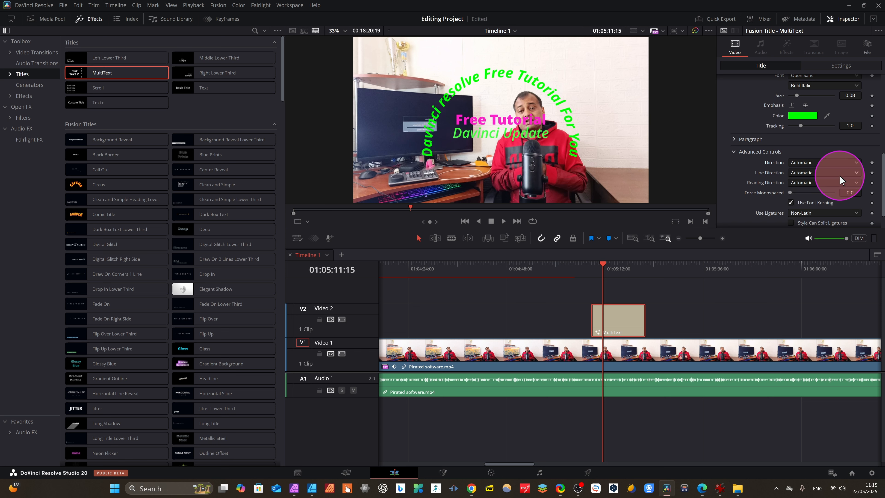
Try the Top Down line direction on the curved text and return its Line Direction to Automatic.
left_click(855, 173)
left_click(804, 193)
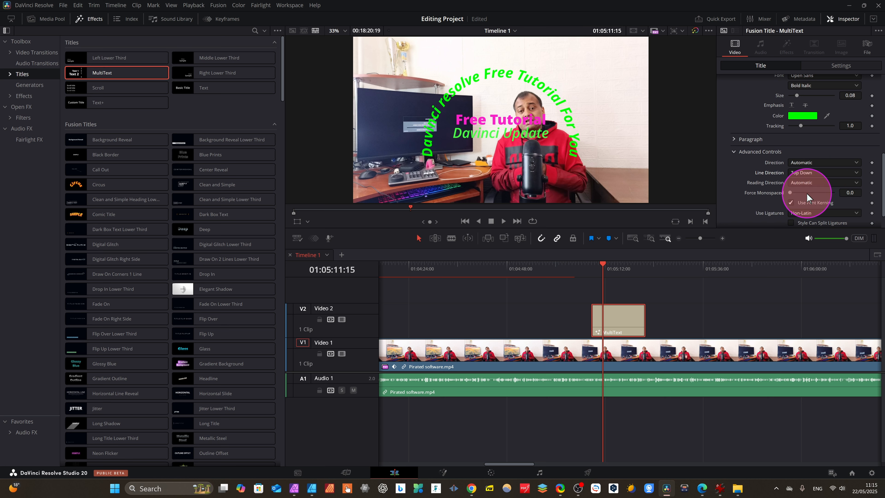
left_click(847, 173)
left_click(830, 183)
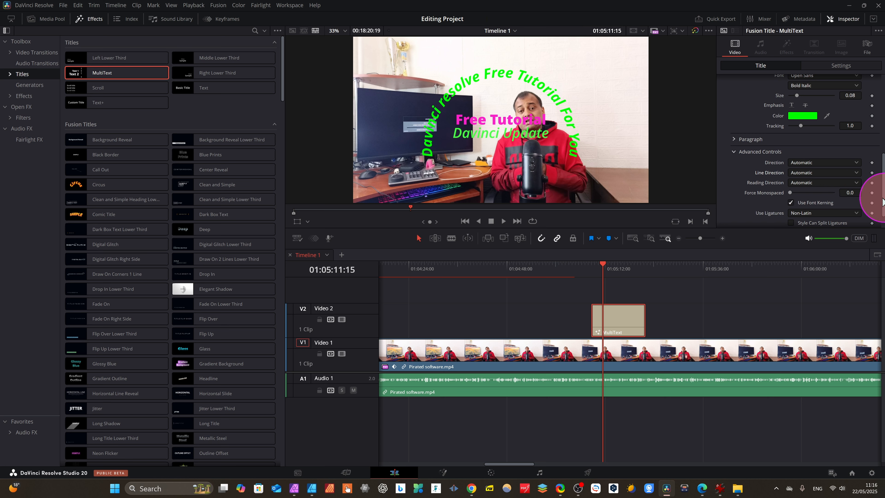
Set the curved text's Force Monospaced value to 1.0 to space its letters evenly.
left_click_drag(791, 193, 755, 199)
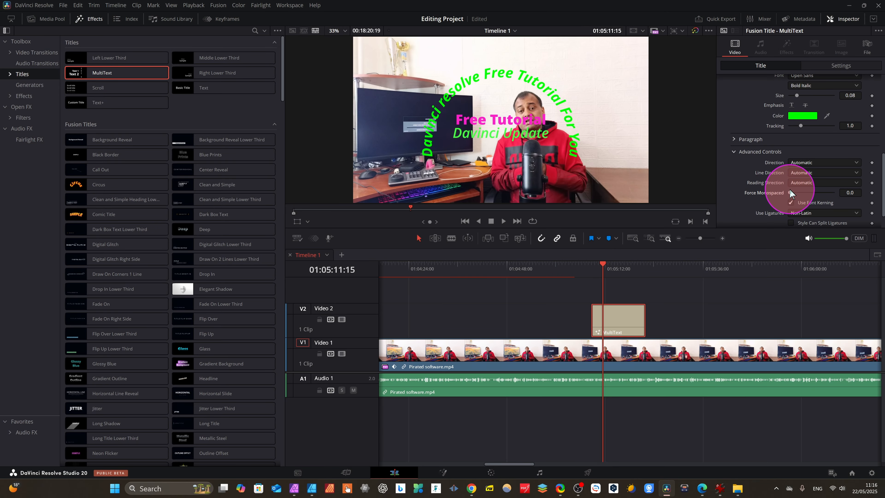
left_click_drag(790, 192, 853, 191)
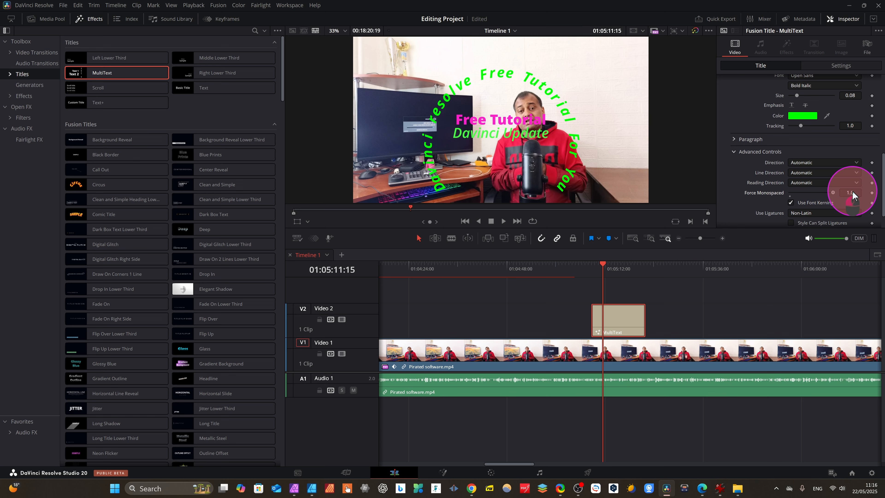
Move the whole MultiText title to position X 80, Y -28 and return to its text settings.
left_click(844, 66)
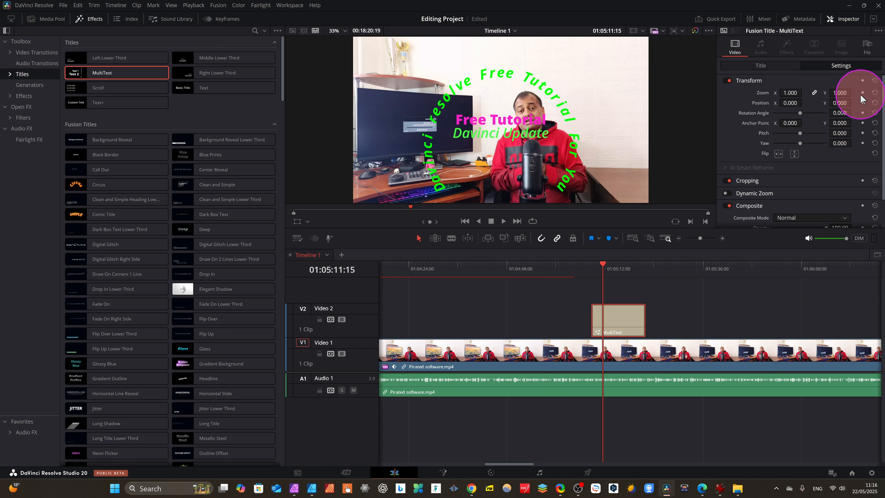
left_click_drag(786, 102, 827, 112)
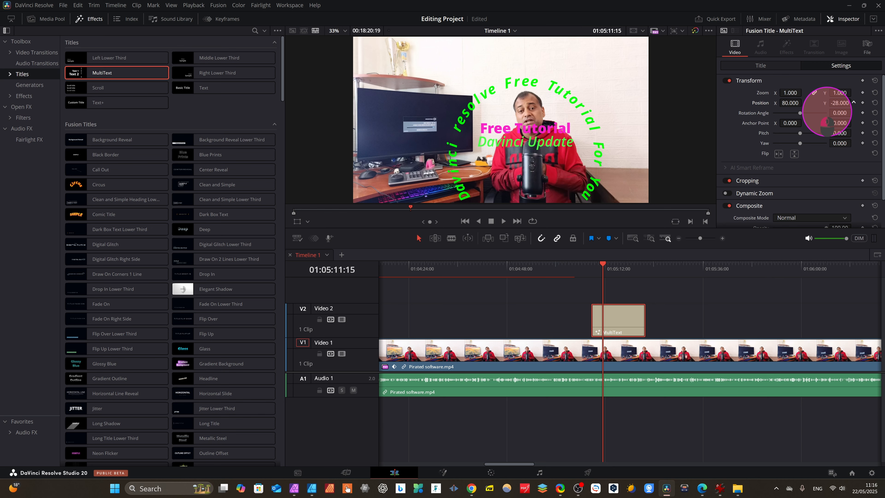
scroll(763, 193, "down", 2)
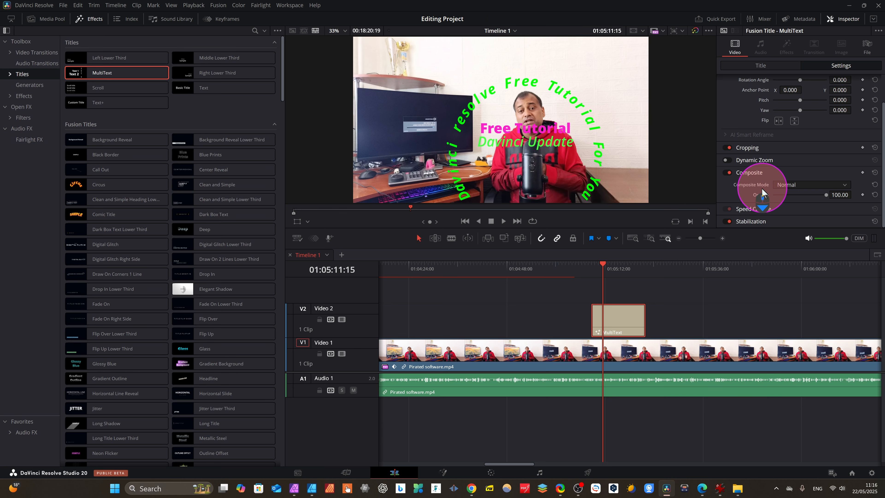
left_click(777, 66)
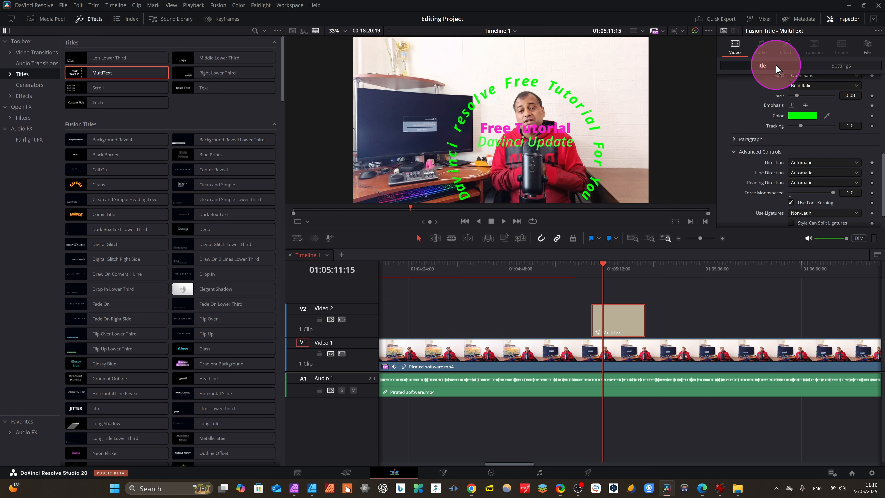
scroll(848, 152, "up", 3)
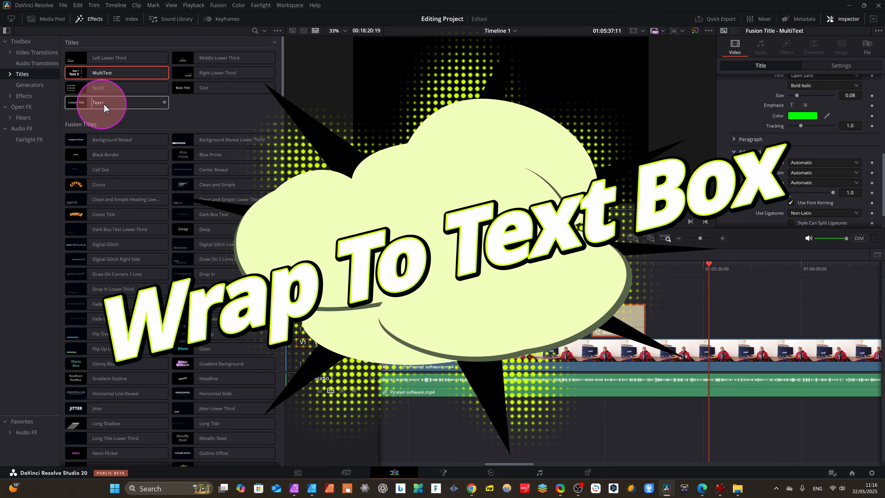
Add a Text+ title on the Video 2 track at the playhead, after the MultiText clip.
left_click(205, 87)
left_click(87, 104)
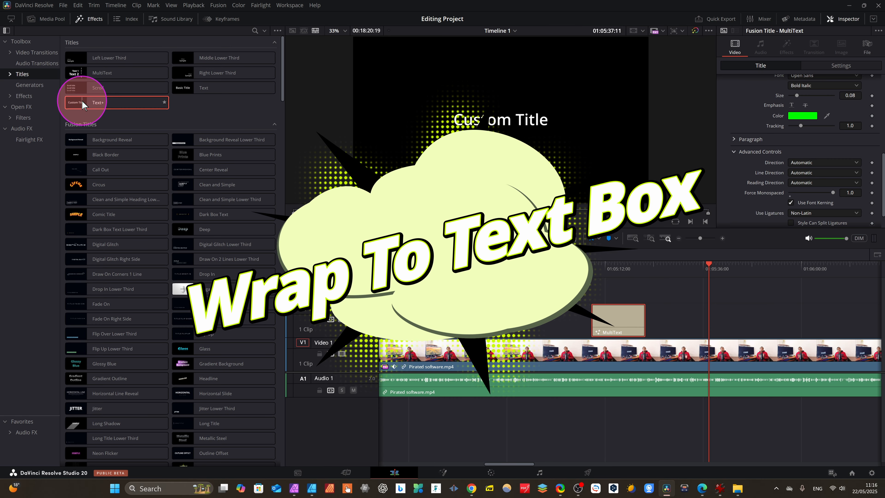
left_click_drag(83, 101, 662, 323)
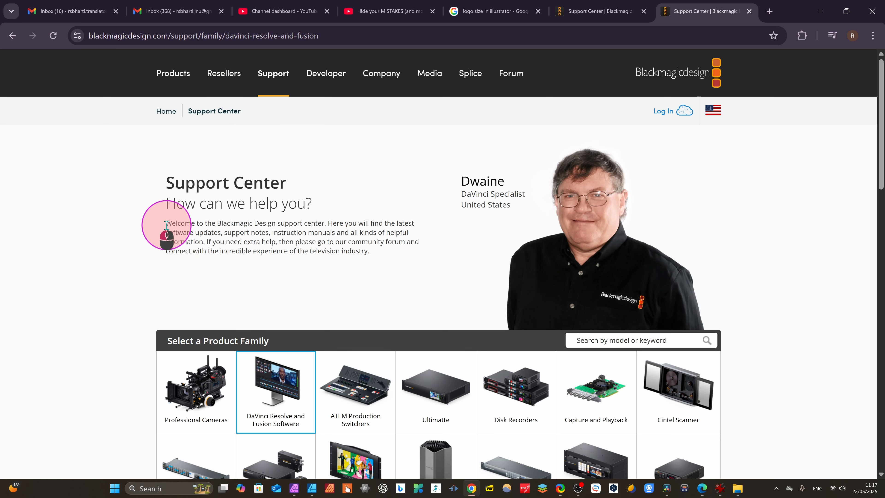
Copy the welcome paragraph from the Blackmagic Design Support Center page in Chrome and return to DaVinci Resolve.
left_click_drag(167, 225, 378, 261)
key("ctrl+c")
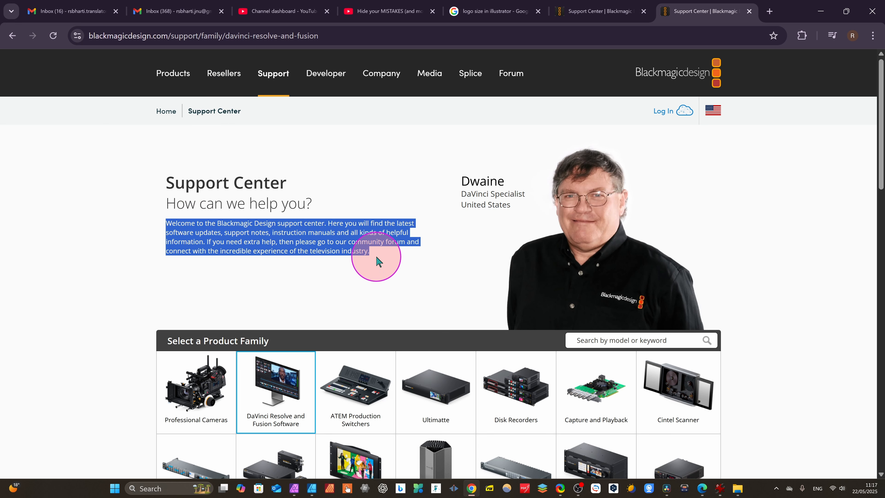
left_click(821, 11)
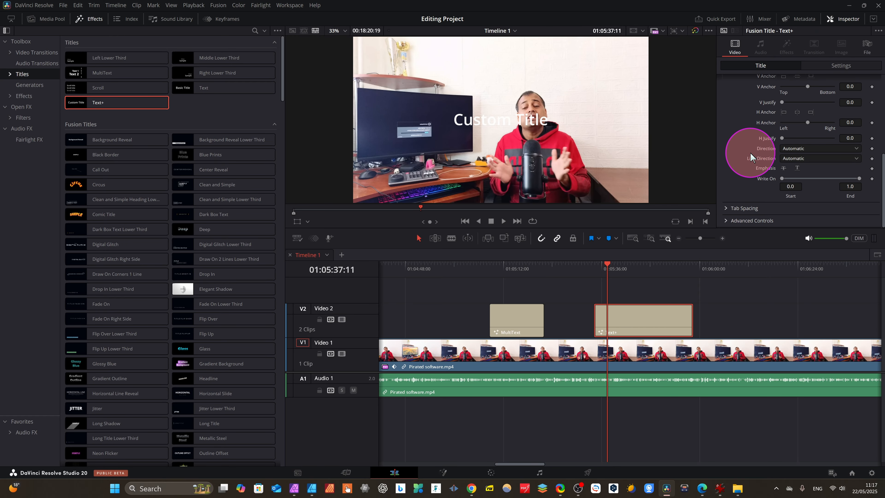
Replace the Text+ title's placeholder text with the copied Blackmagic Design support center welcome paragraph.
left_click(638, 312)
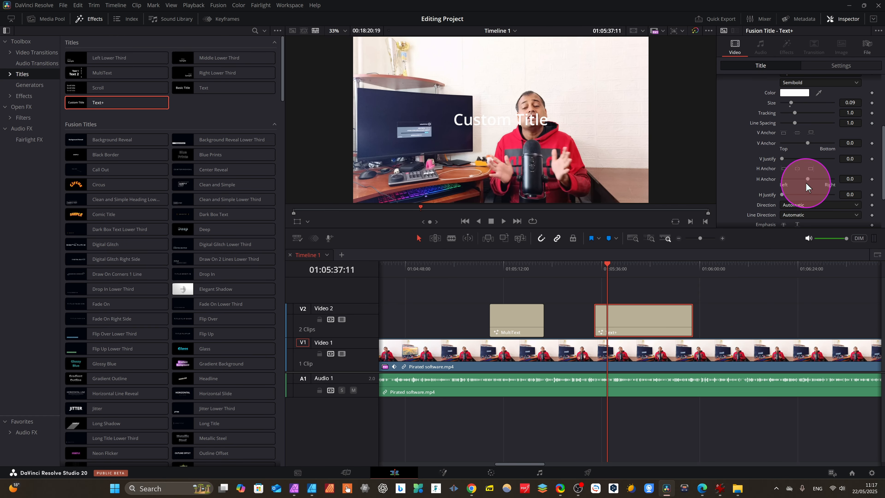
left_click(759, 64)
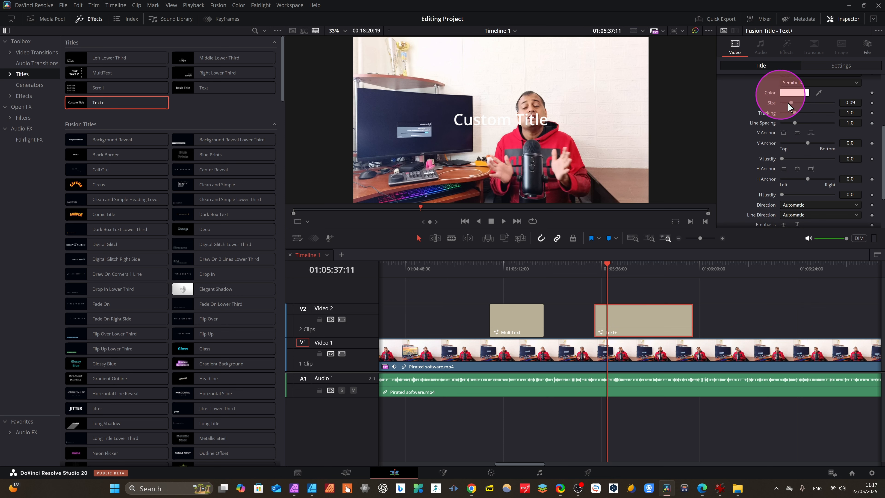
scroll(853, 134, "up", 3)
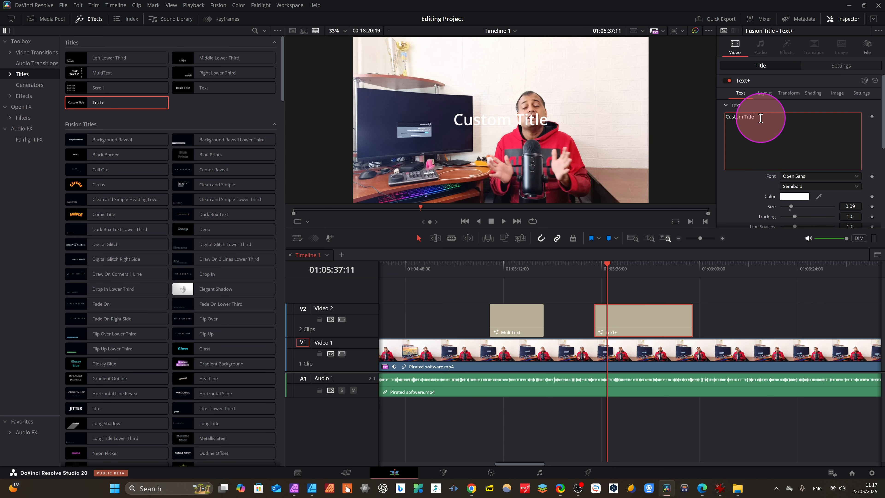
key("ctrl+v")
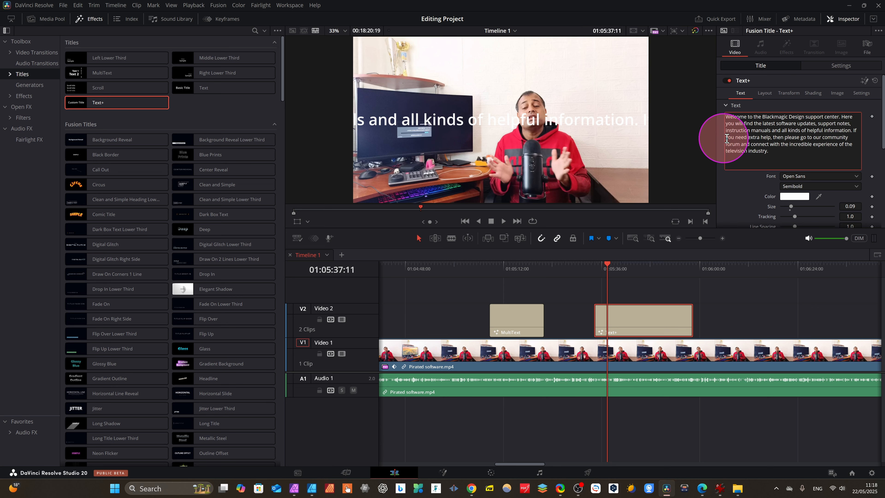
left_click(790, 148)
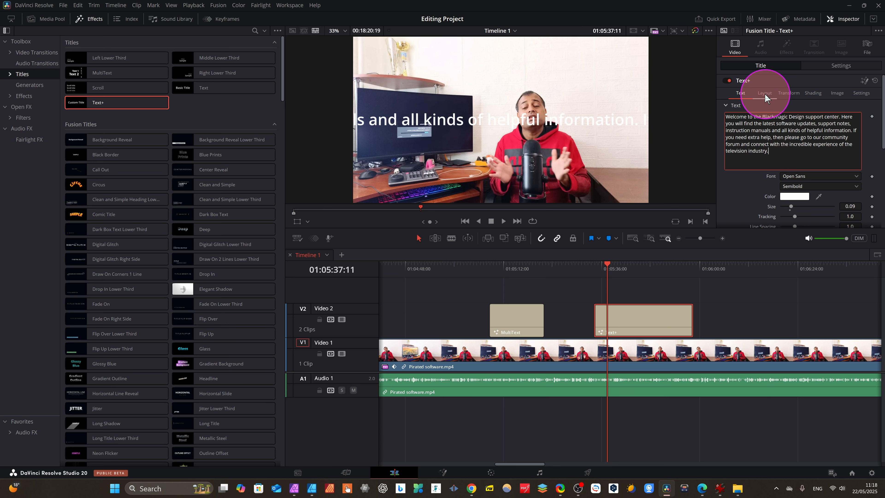
Set the Text+ title's text color to bright green, #1eff71.
left_click(802, 197)
left_click(491, 177)
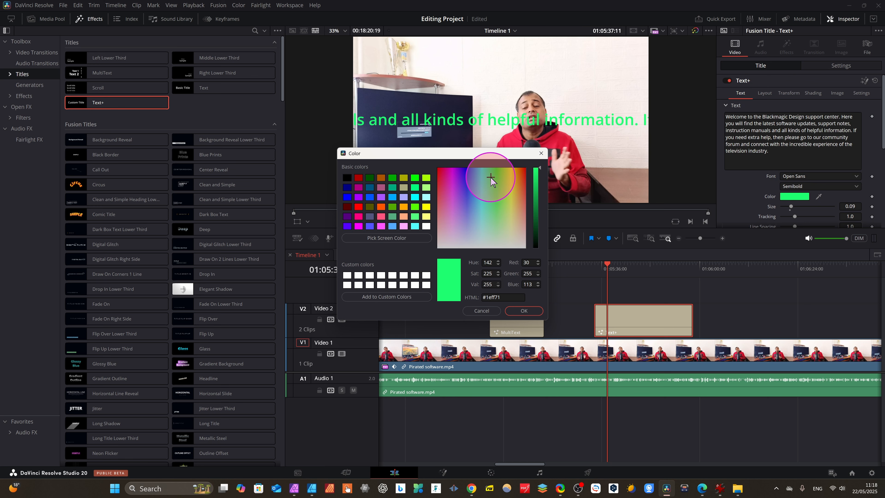
left_click(523, 311)
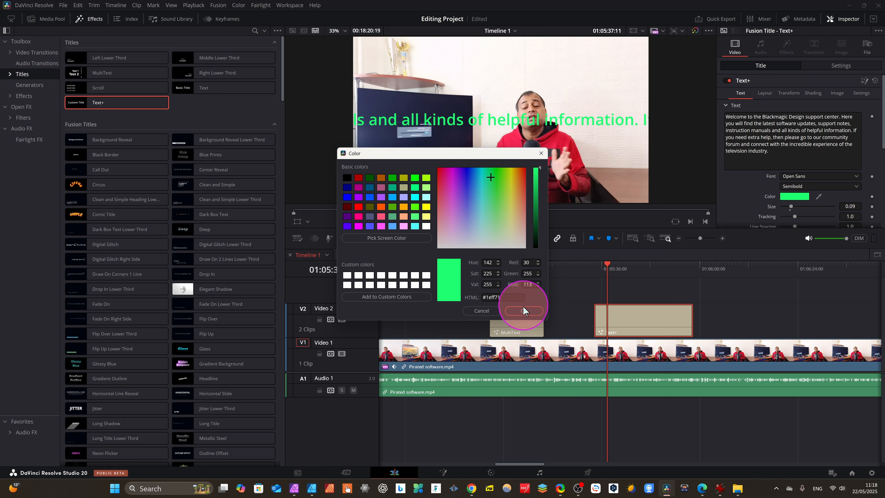
Change the Text+ title's layout type to Text Box so the paragraph wraps inside a box.
left_click(792, 92)
left_click(816, 93)
left_click(839, 92)
left_click(861, 93)
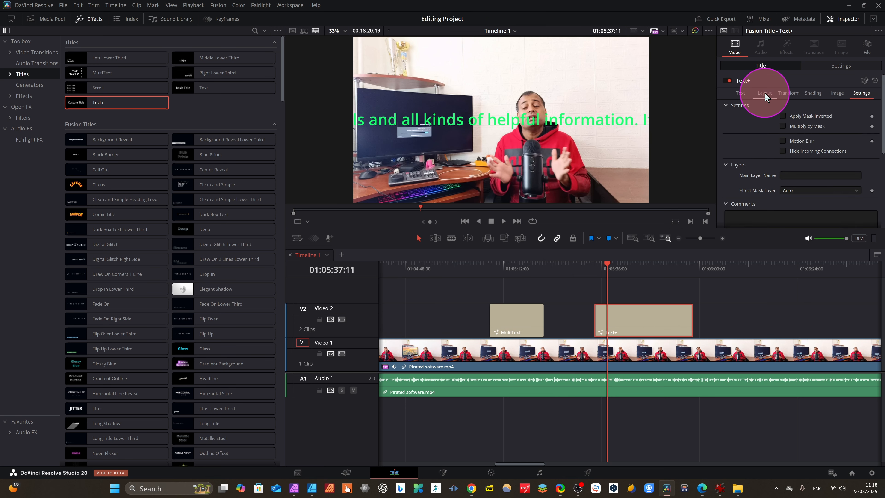
left_click(765, 93)
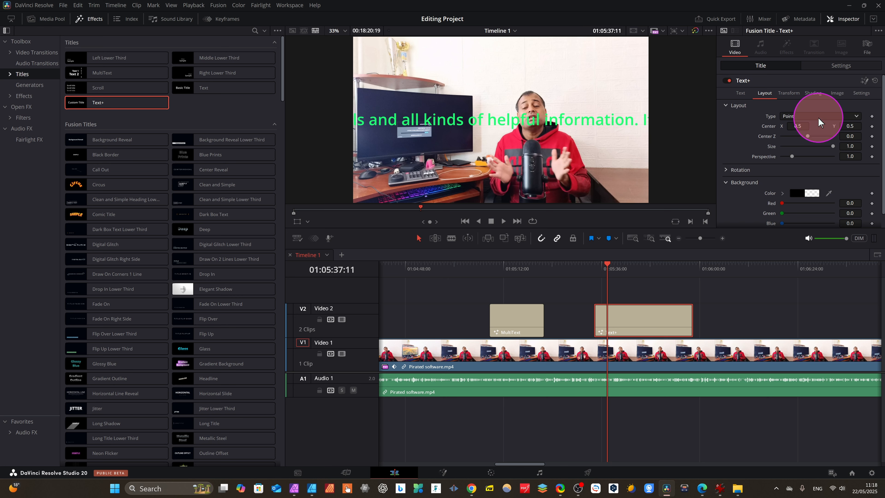
left_click(854, 116)
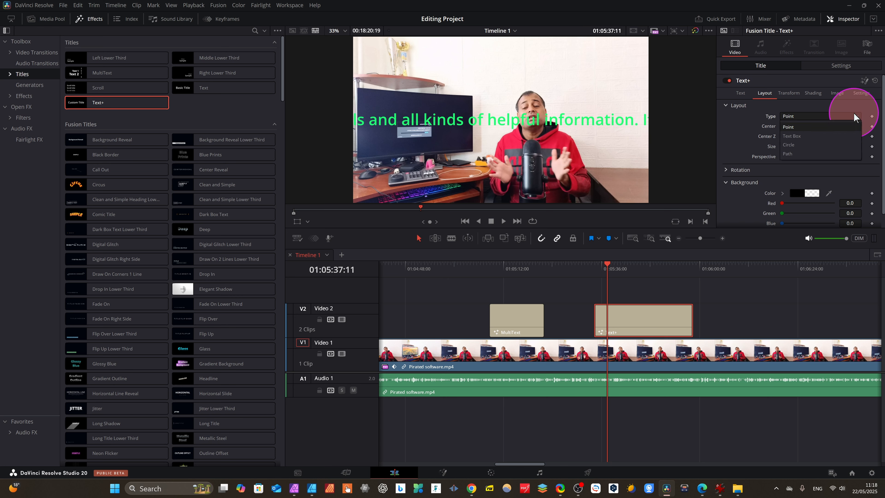
left_click(800, 136)
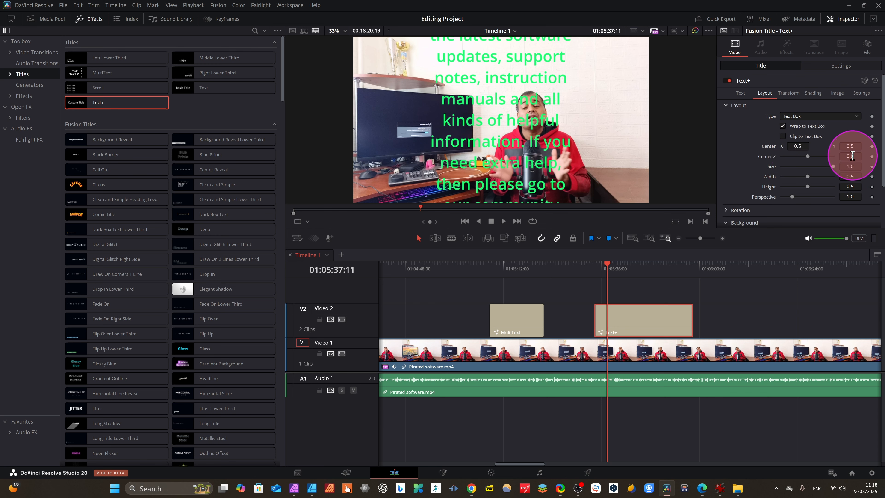
Shrink and shift the text box by setting its Center Z to 1.55 and Center X to -0.268.
mouse_move(853, 156)
left_mouse_down()
mouse_move(808, 157)
mouse_move(868, 162)
left_mouse_up()
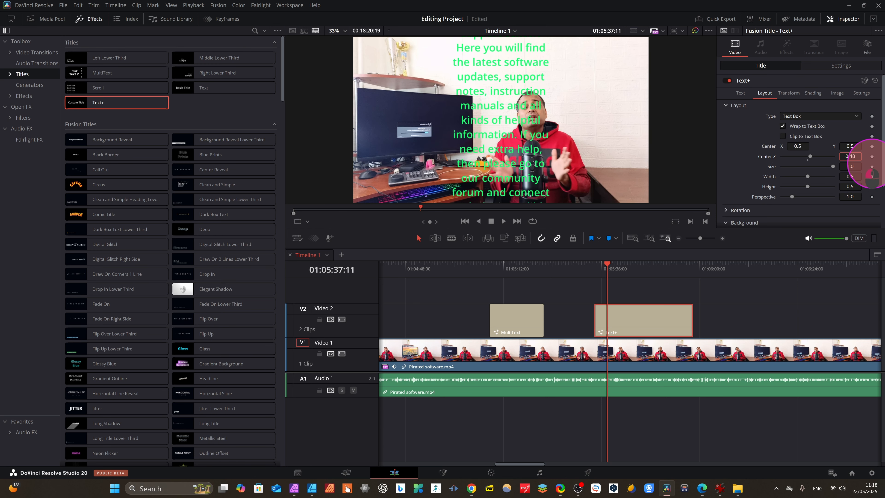
left_click_drag(457, 161, 480, 157)
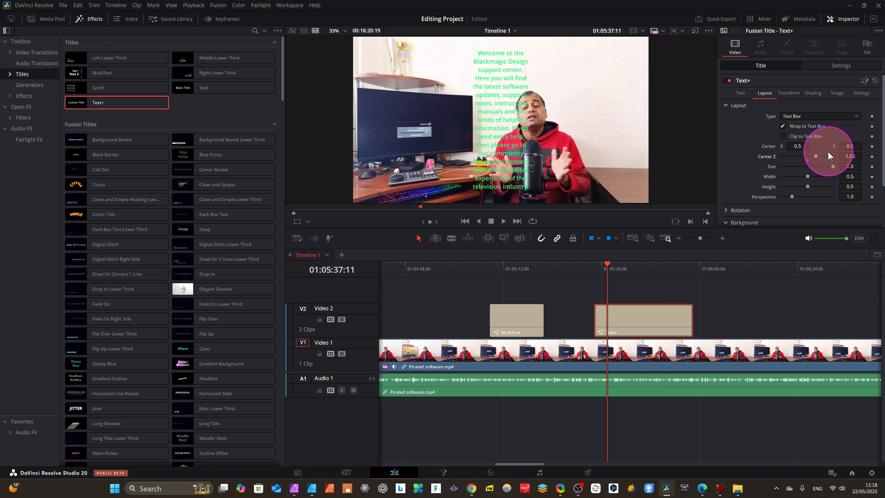
left_click_drag(805, 146, 859, 141)
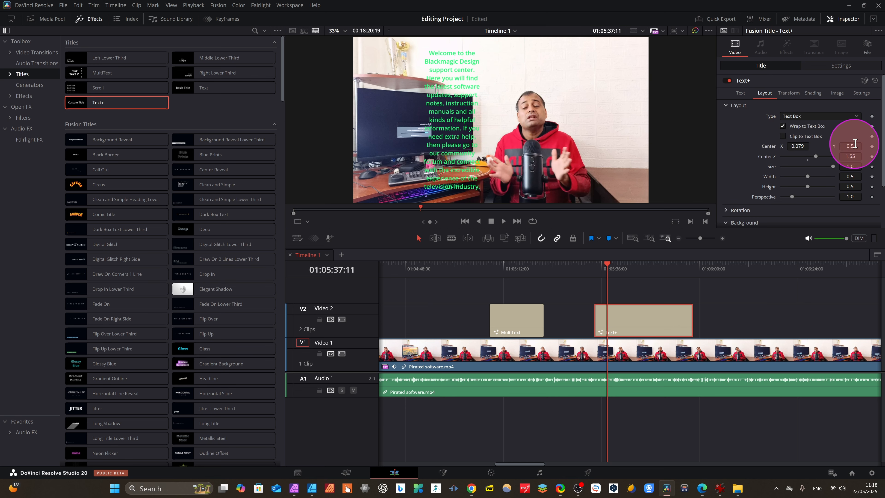
key("ctrl")
key("ctrl")
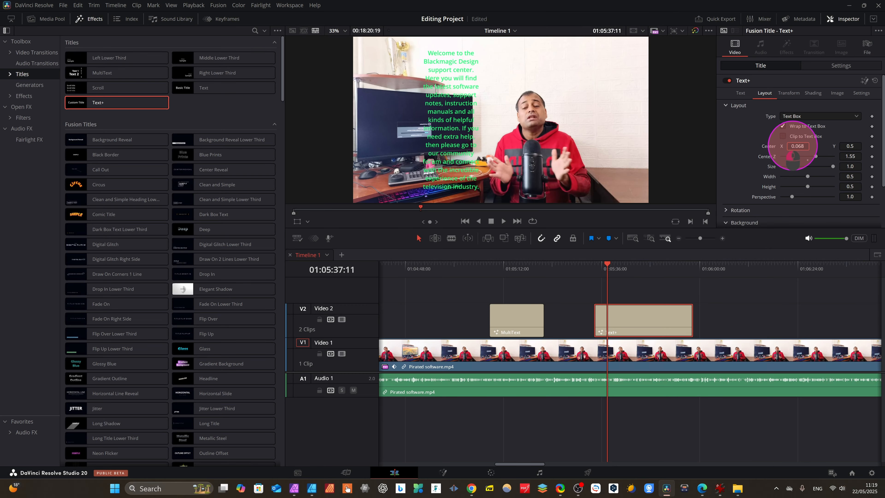
left_click_drag(796, 146, 868, 146)
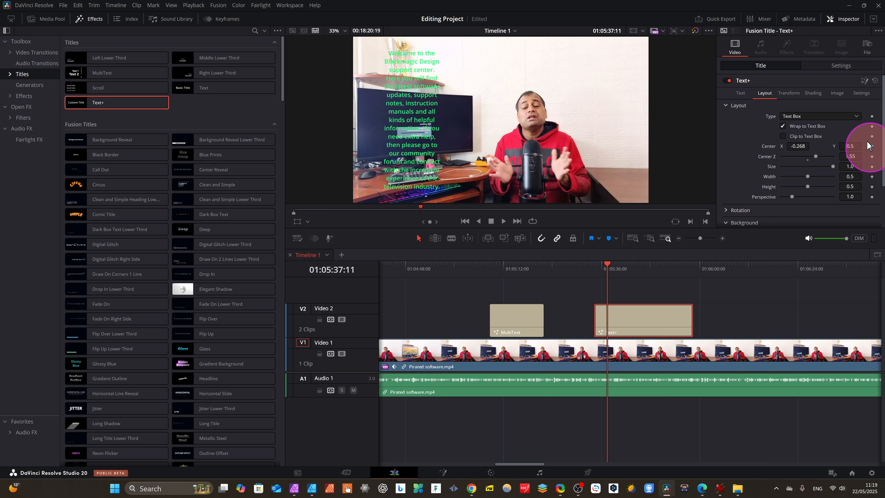
Try the Bold and Regular styles of the Open Sans font on the title text, then restore Semibold.
left_click(741, 93)
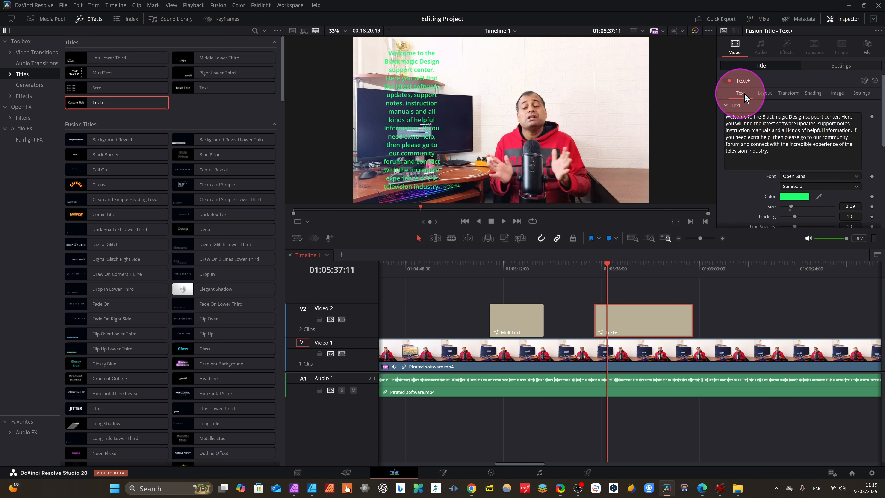
left_click(853, 177)
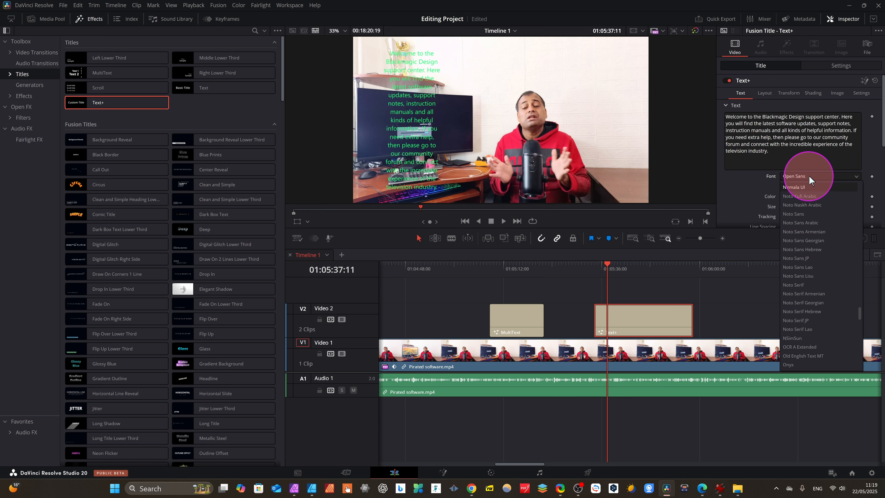
left_click(803, 173)
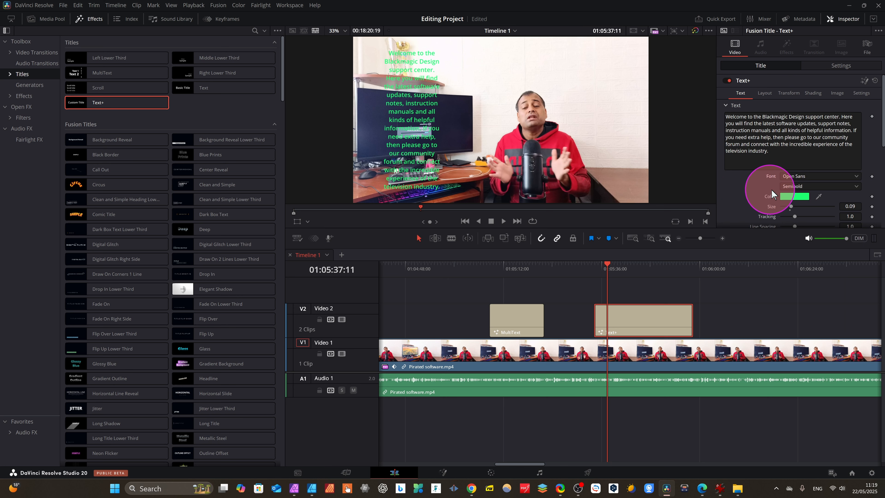
left_click(857, 186)
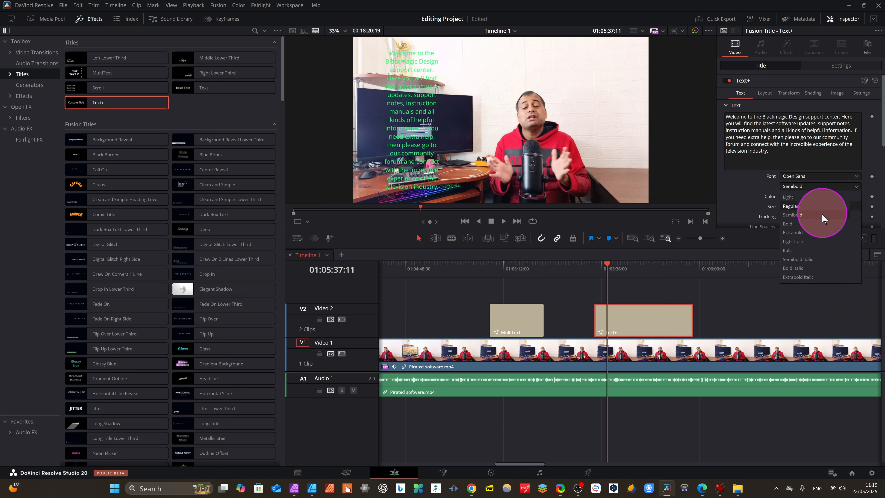
left_click(791, 224)
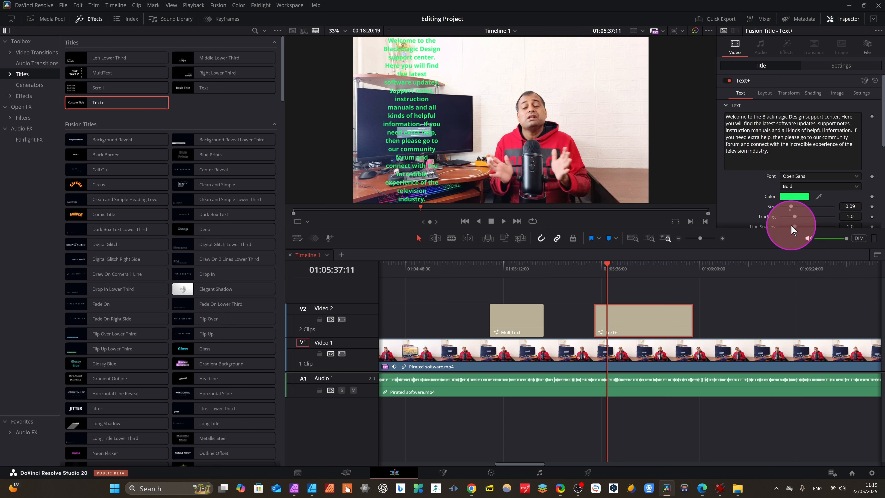
left_click(805, 186)
left_click(795, 207)
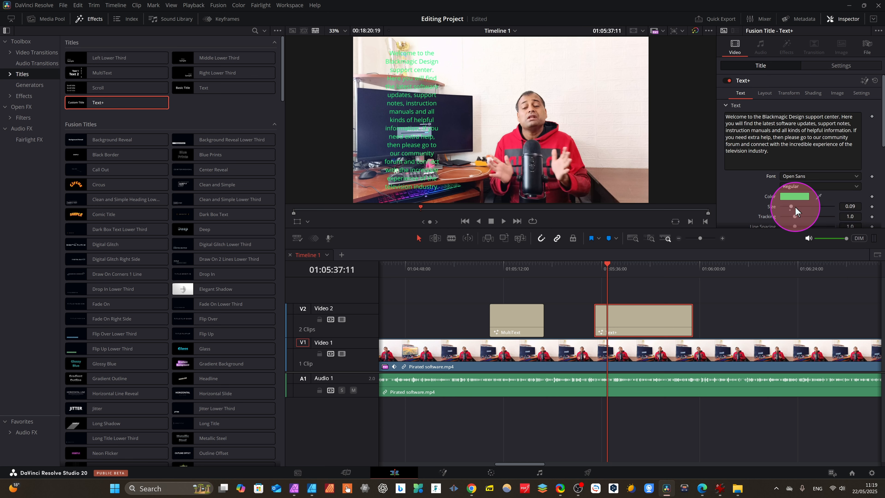
left_click(797, 186)
left_click(792, 215)
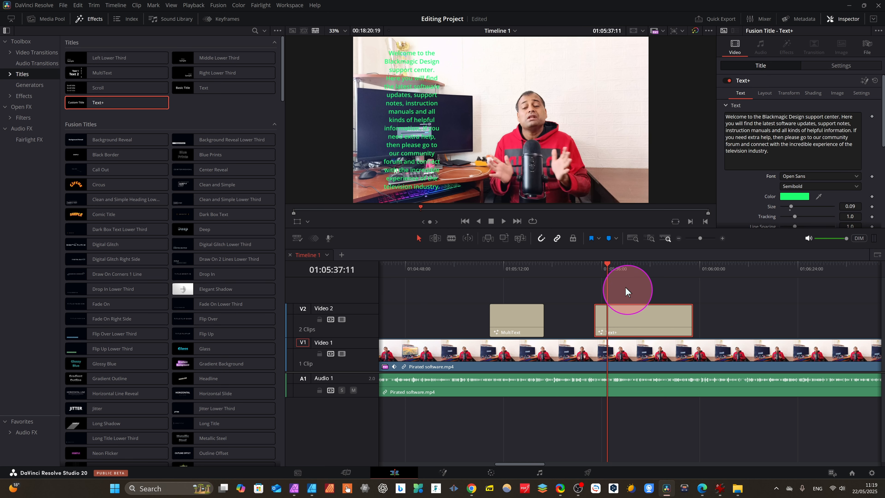
Move the playhead closer to the start of the Text+ clip and play the title.
left_click_drag(608, 266, 602, 265)
key("space")
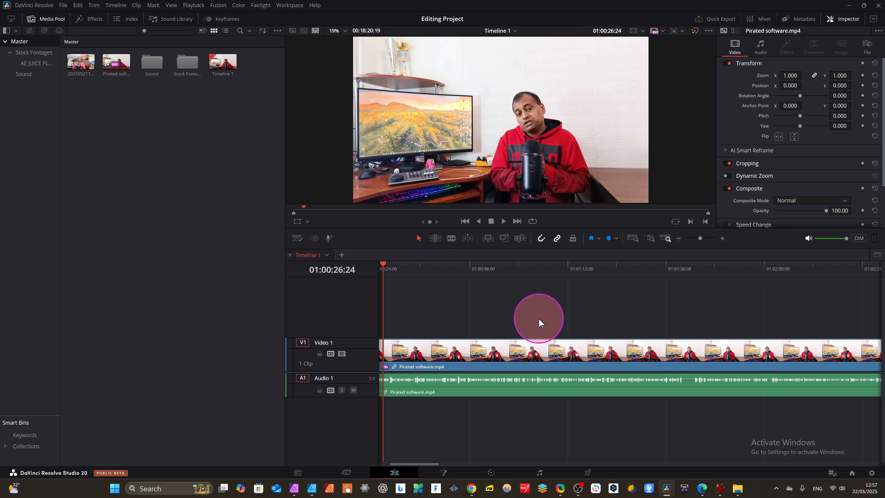
On the Color page, review Curves, ColorSlice and the Color Warper's Hue-Saturation and Chroma-Luma modes, ending in Chroma Warp mode.
left_click(492, 473)
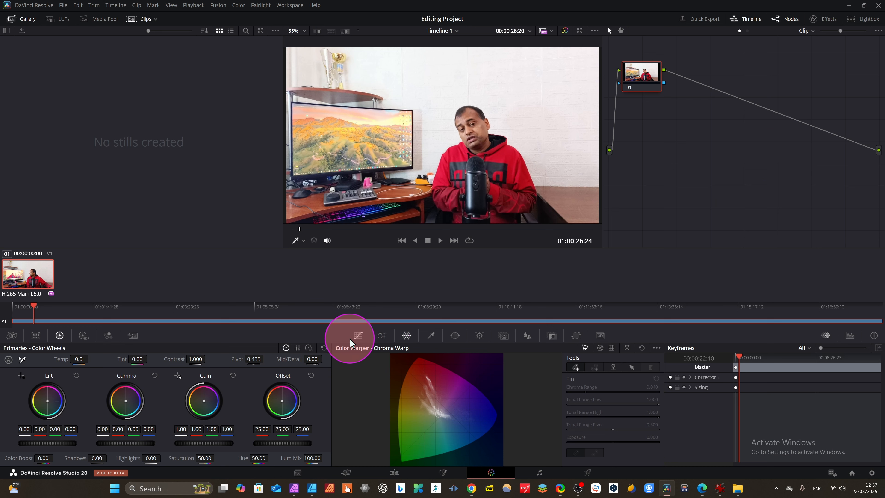
left_click(355, 337)
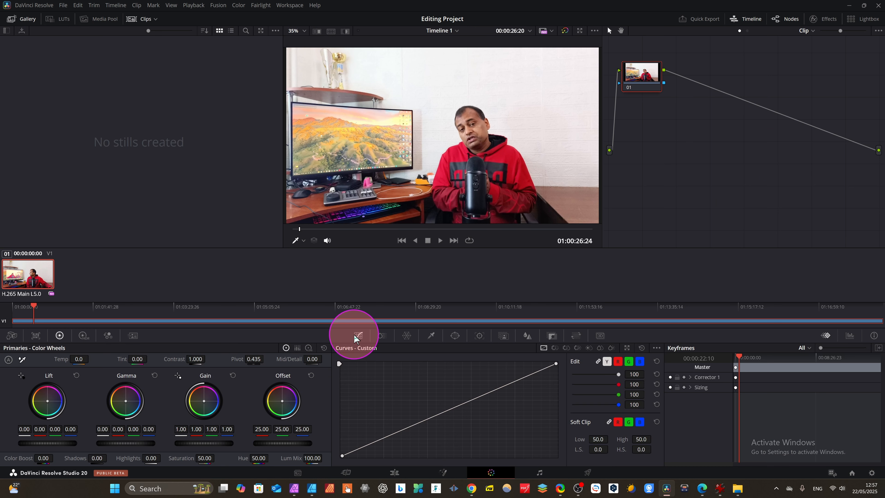
left_click(381, 337)
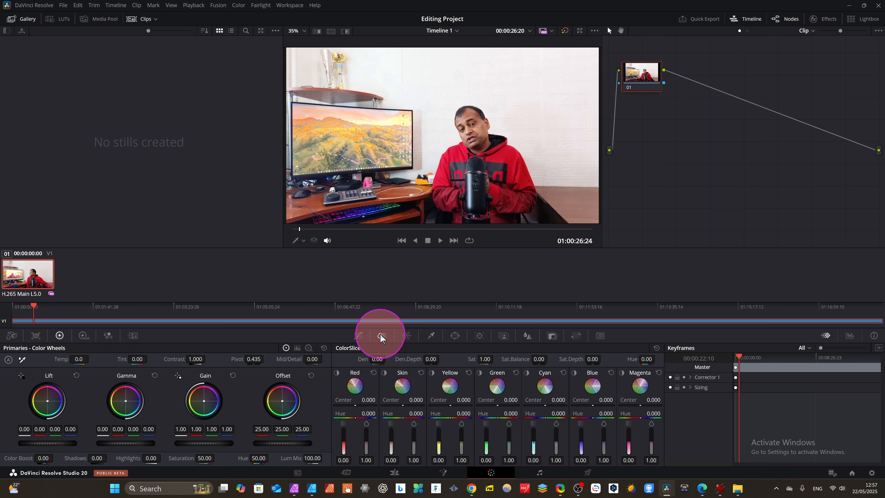
left_click(408, 337)
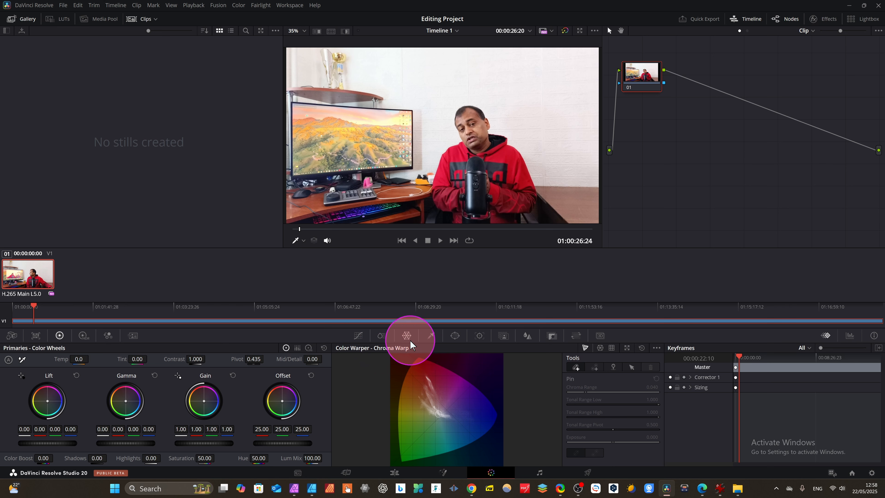
left_click(600, 349)
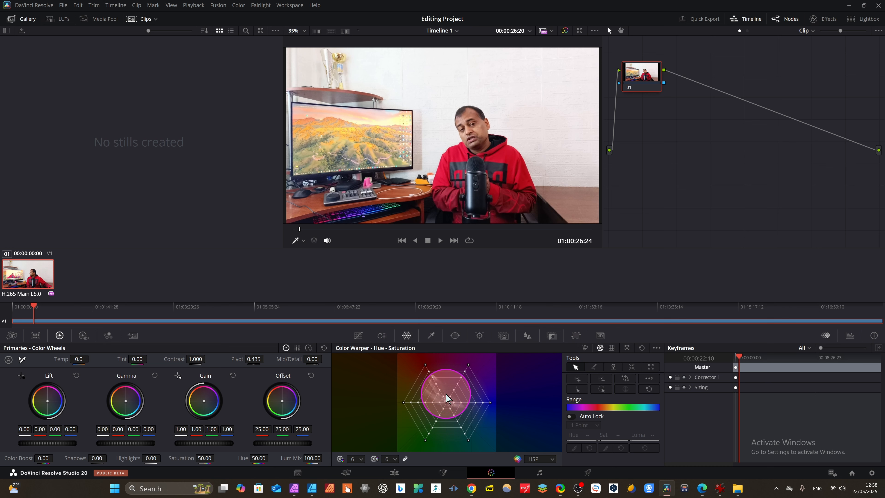
left_click(612, 349)
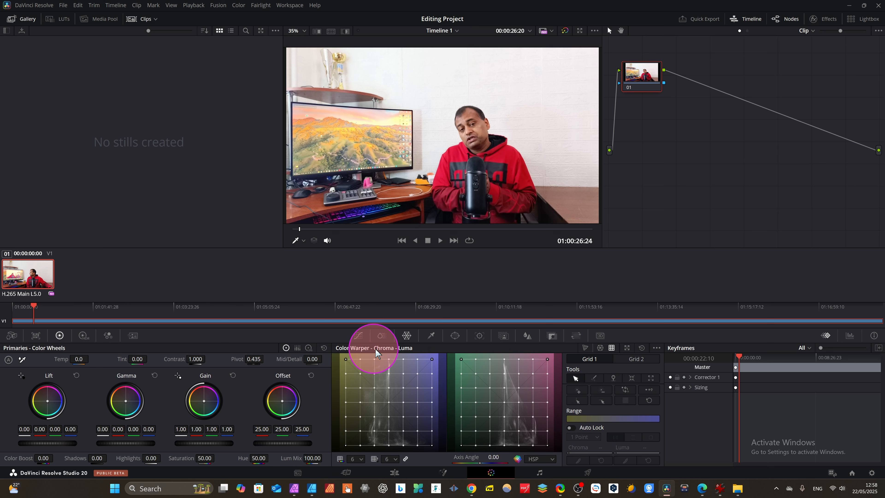
left_click(585, 347)
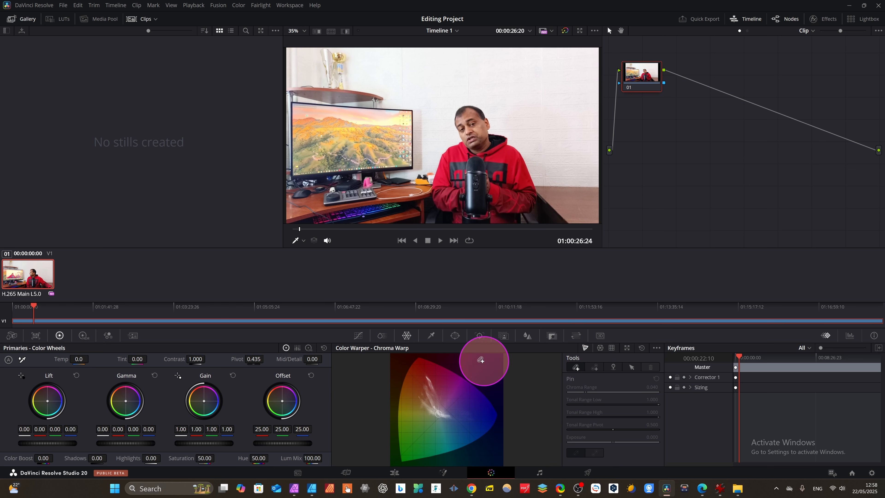
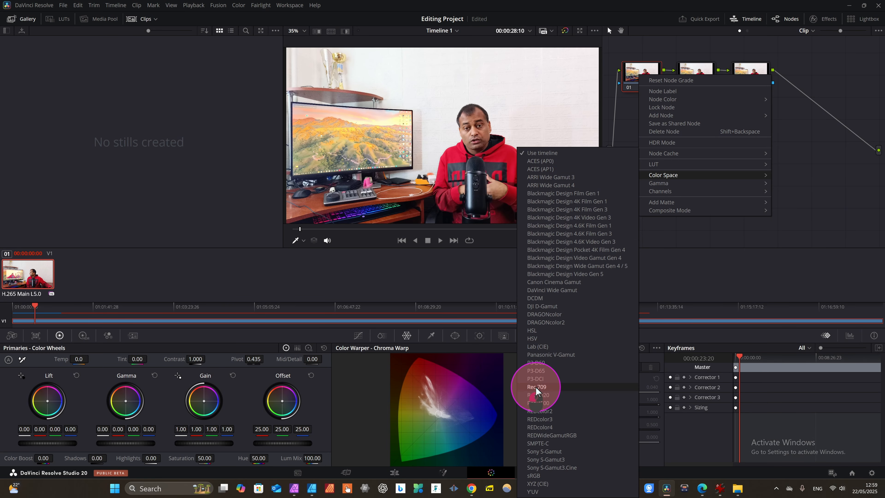
Set the color space of node 01 to Rec.709.
left_click(536, 387)
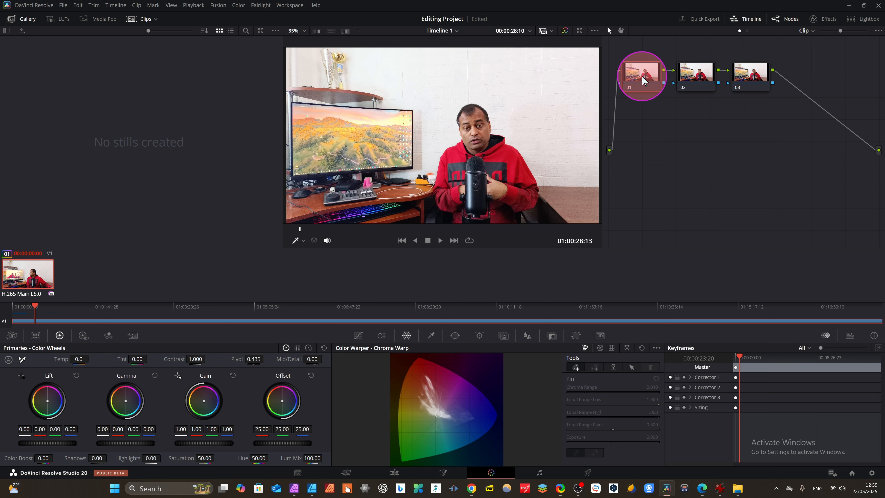
On node 02, sample the man's face with a normal-mode Chroma Warp stroke and shift the skin tone toward pink.
left_click(691, 77)
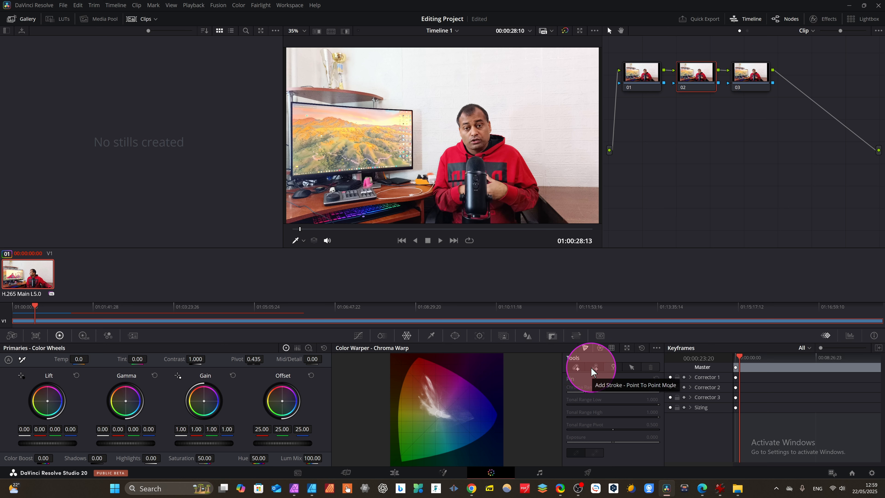
left_click(575, 368)
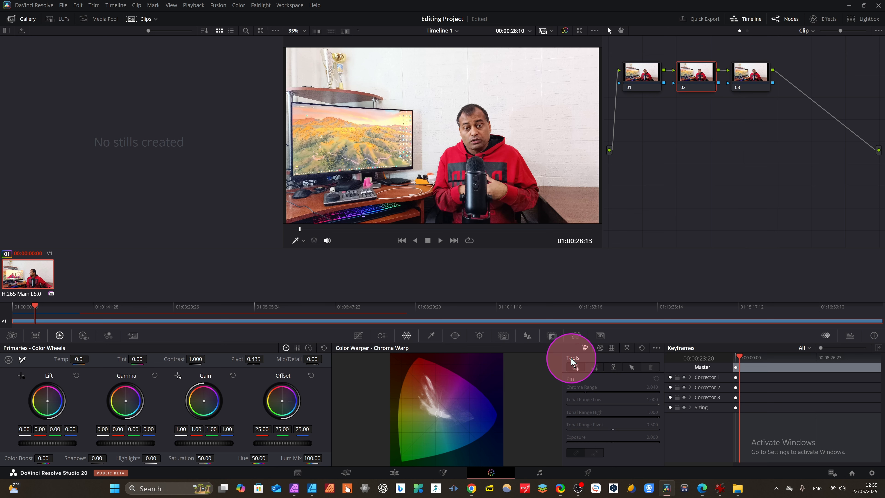
left_click(480, 134)
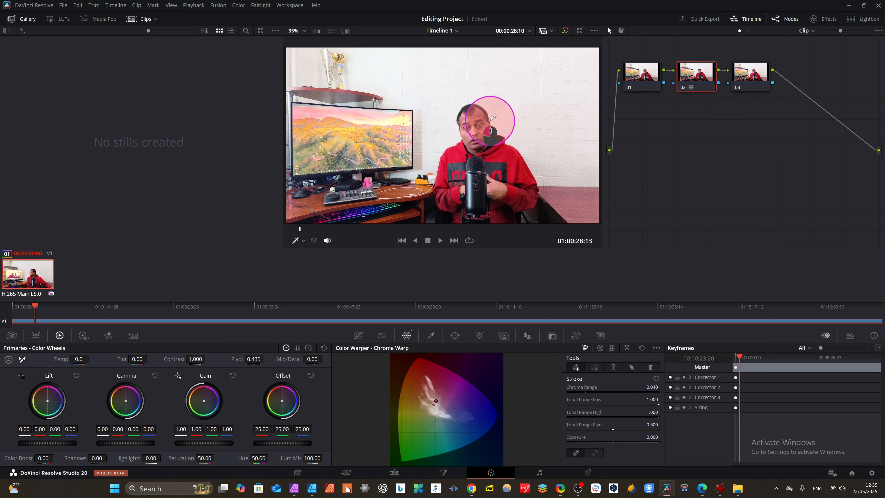
left_click_drag(491, 119, 500, 108)
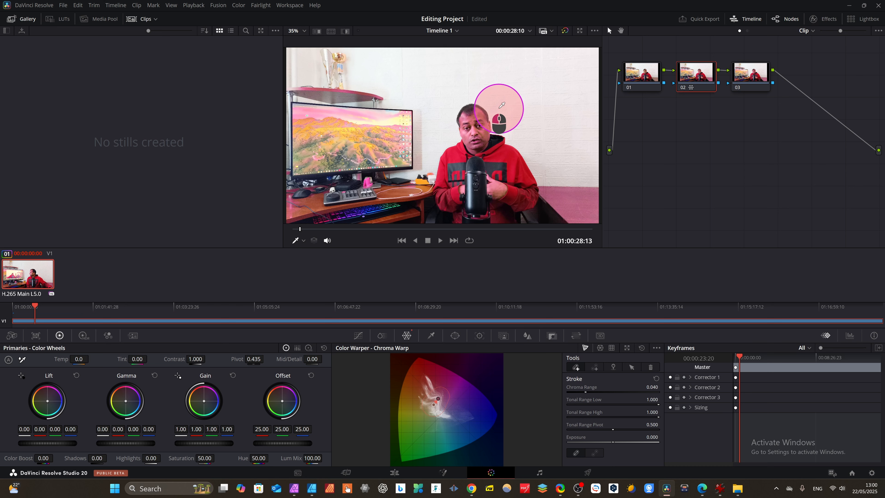
Compare the skin warp with the bypassed grade, and check the Color Warper's Hue-Saturation mode before returning to Chroma Warp.
left_click(565, 30)
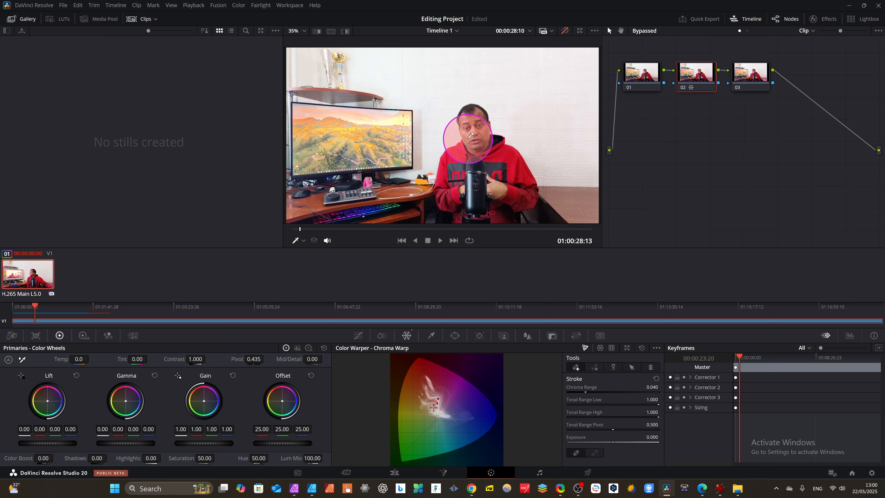
left_click(565, 32)
left_click_drag(514, 142, 484, 137)
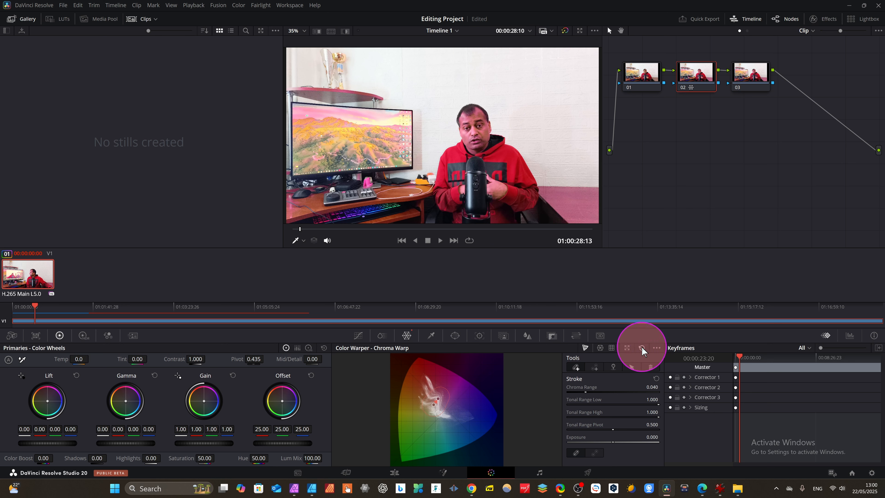
left_click(600, 349)
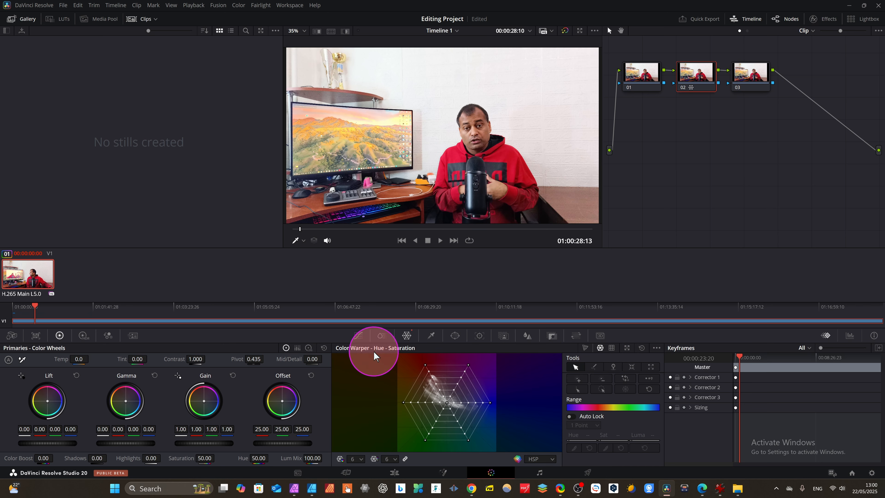
left_click(585, 348)
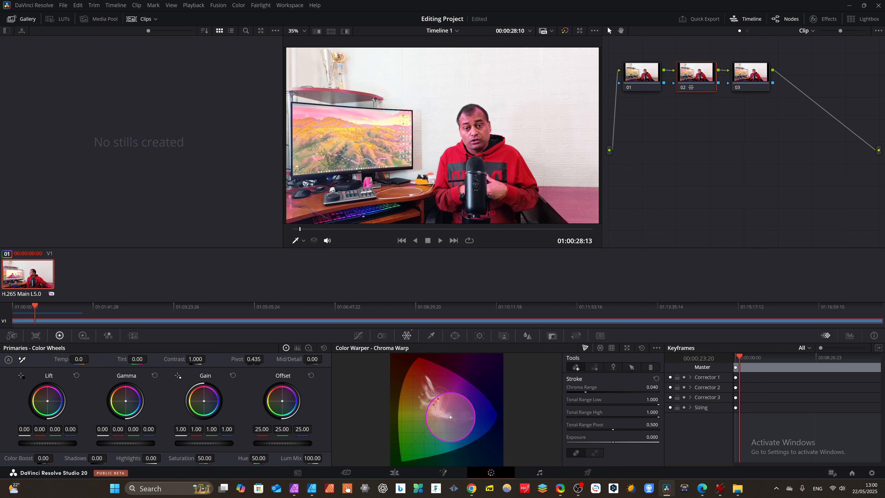
On node 03, sample the white wall with a point-to-point Chroma Warp stroke and shift it to turquoise.
left_click(749, 78)
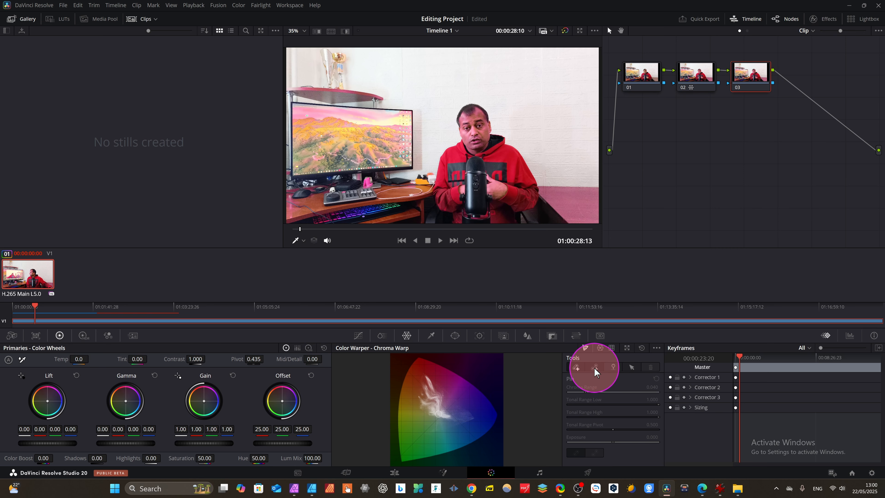
key("ctrl")
key("ctrl")
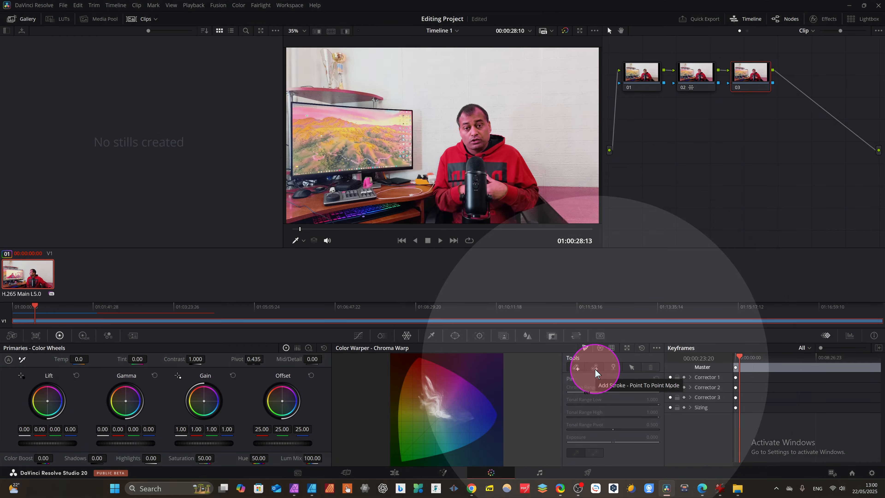
left_click(595, 367)
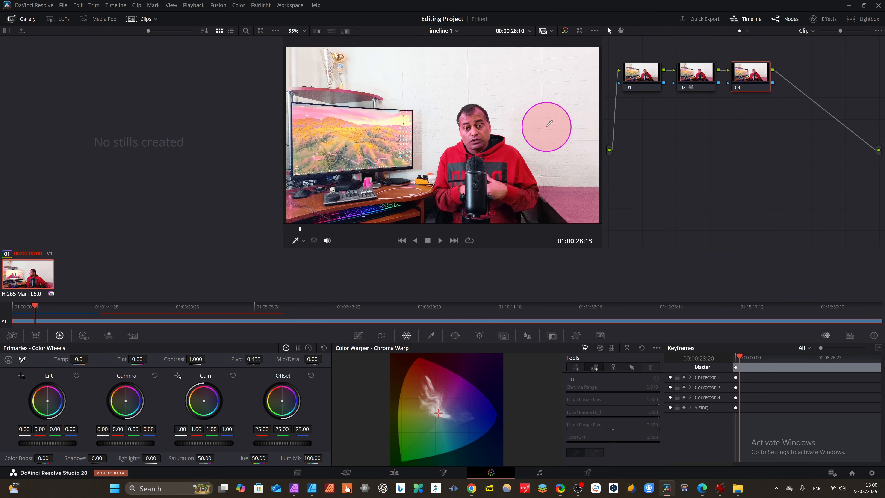
left_click(539, 127)
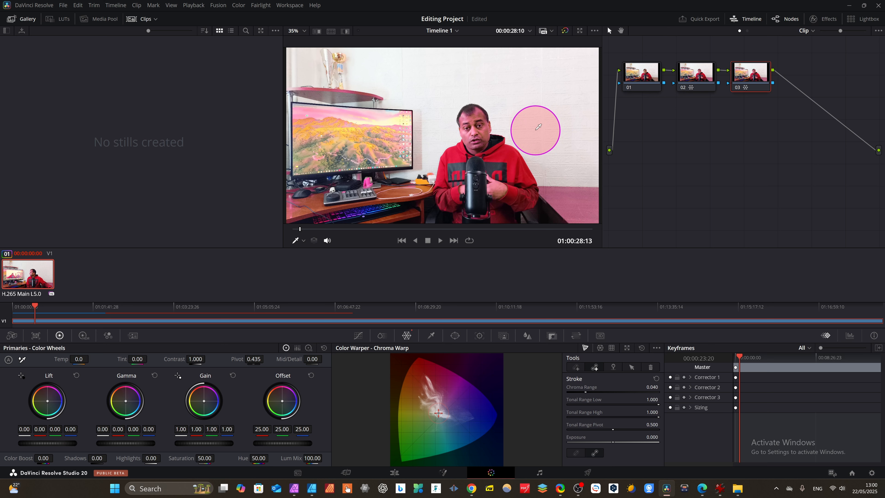
left_click_drag(538, 127, 549, 162)
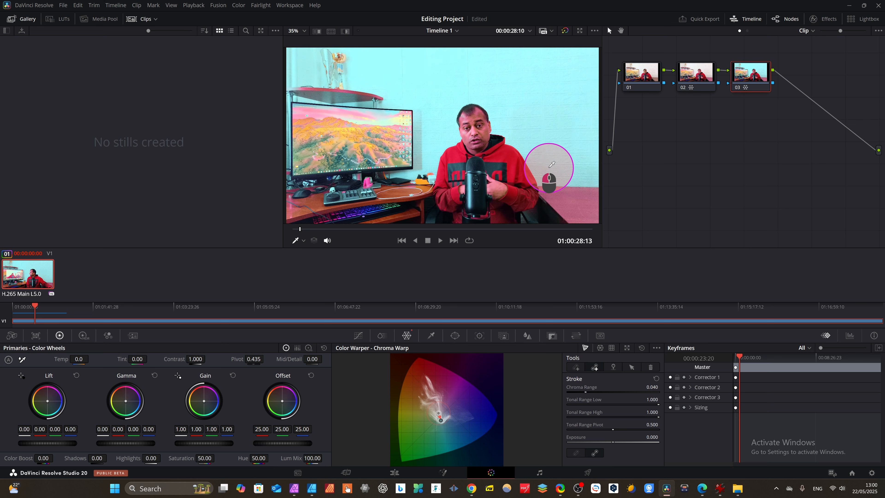
left_click_drag(552, 165, 561, 177)
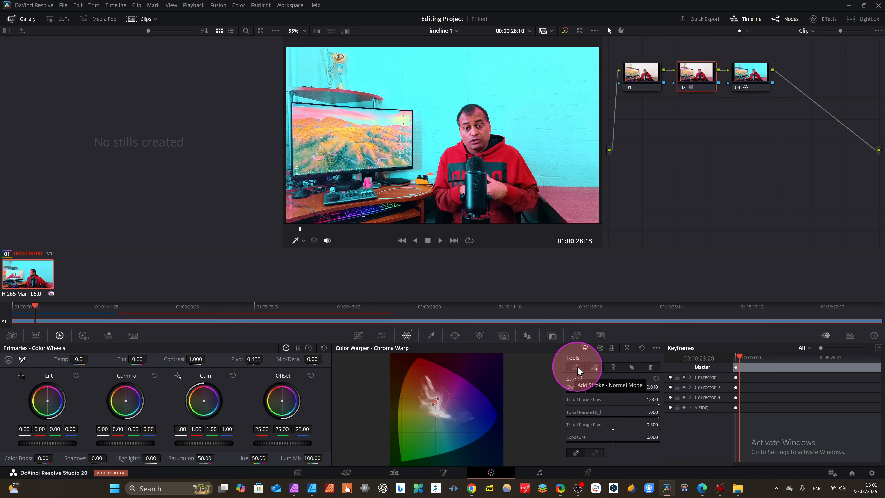
Reselect node 03, compare the turquoise wall with the bypassed grade, and play the clip to review it.
left_click(755, 71)
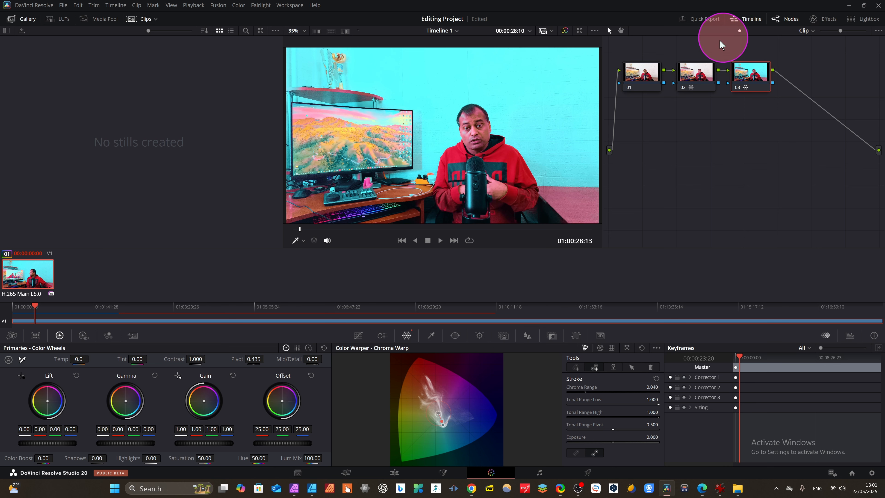
left_click(565, 31)
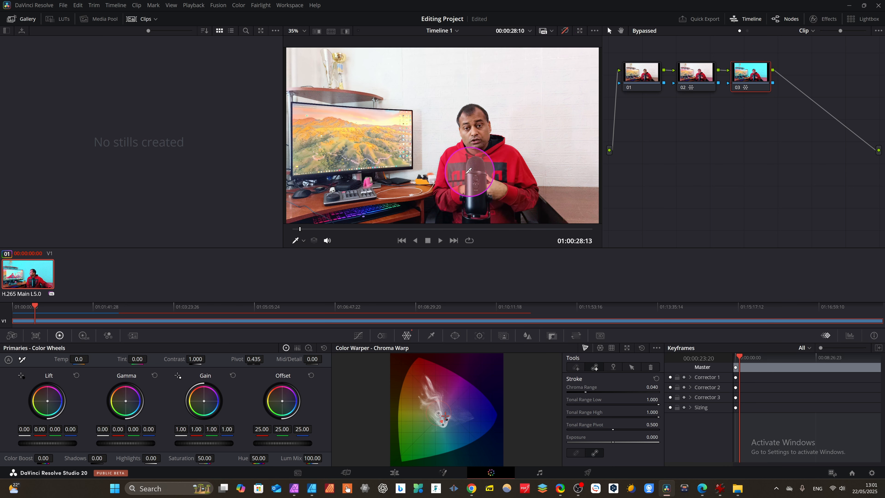
left_click(566, 31)
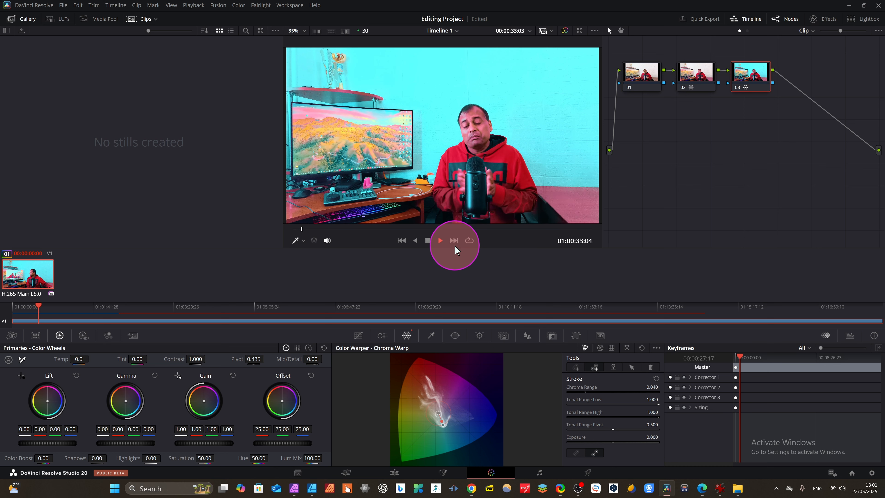
key("space")
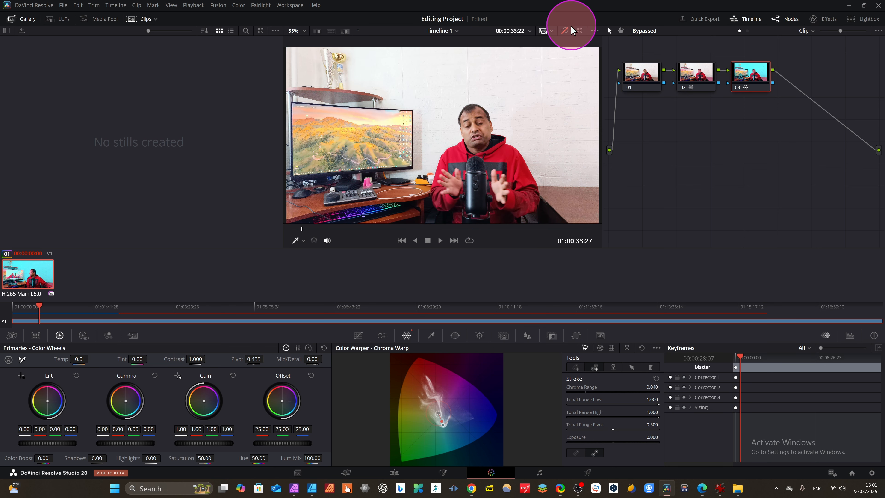
left_click(566, 31)
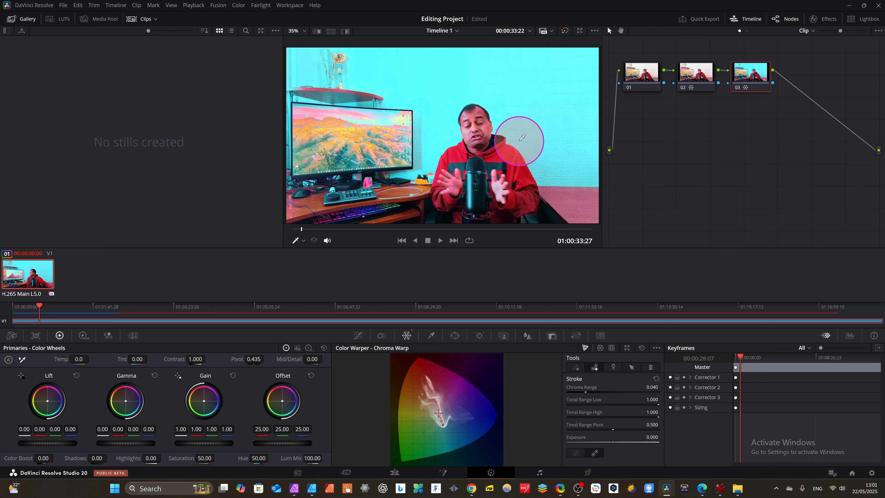
key("space")
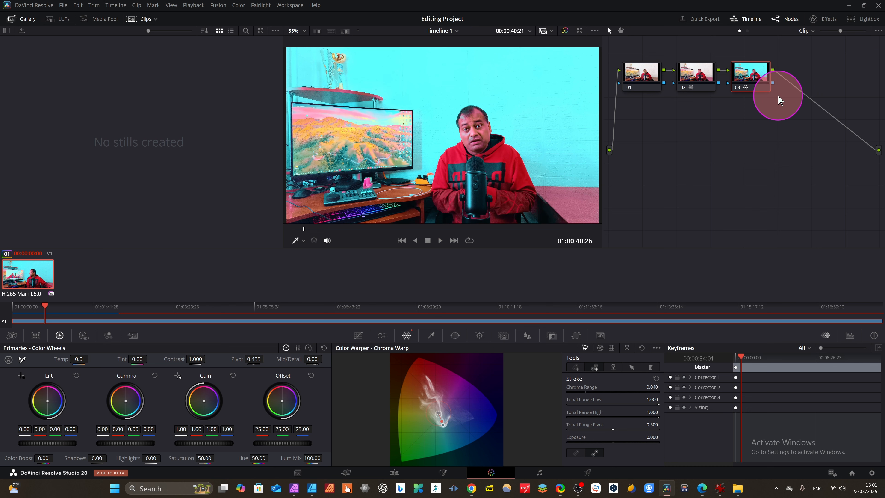
Add serial node 04 and shift the red hoodie to green with a point-to-point Chroma Warp stroke.
key("alt+s")
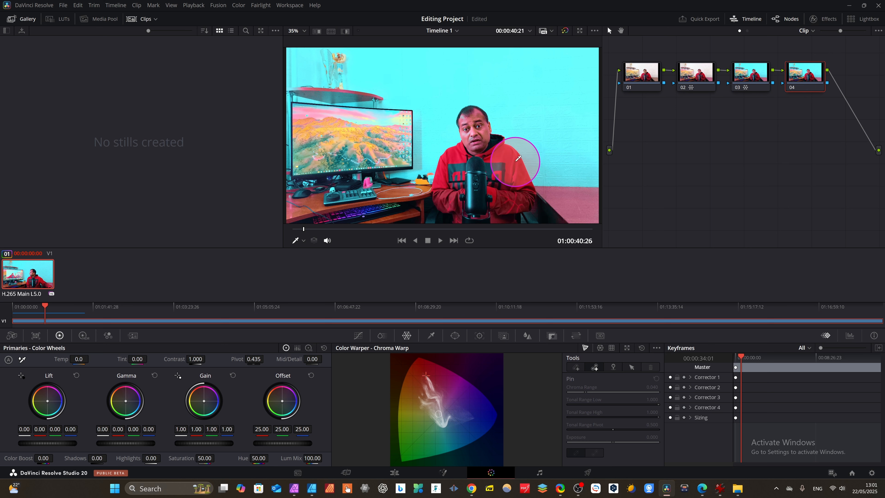
left_click(595, 367)
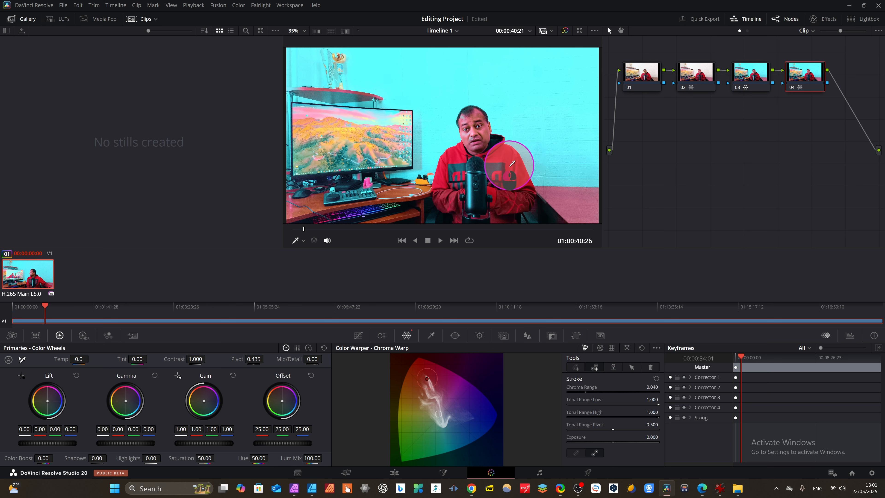
mouse_move(517, 191)
left_mouse_down()
mouse_move(491, 225)
mouse_move(460, 385)
mouse_move(478, 347)
mouse_move(518, 164)
mouse_move(529, 48)
mouse_move(567, 26)
left_mouse_up()
Compare the green hoodie grade with the bypassed original and play the clip, ending with the grade enabled.
left_click(565, 31)
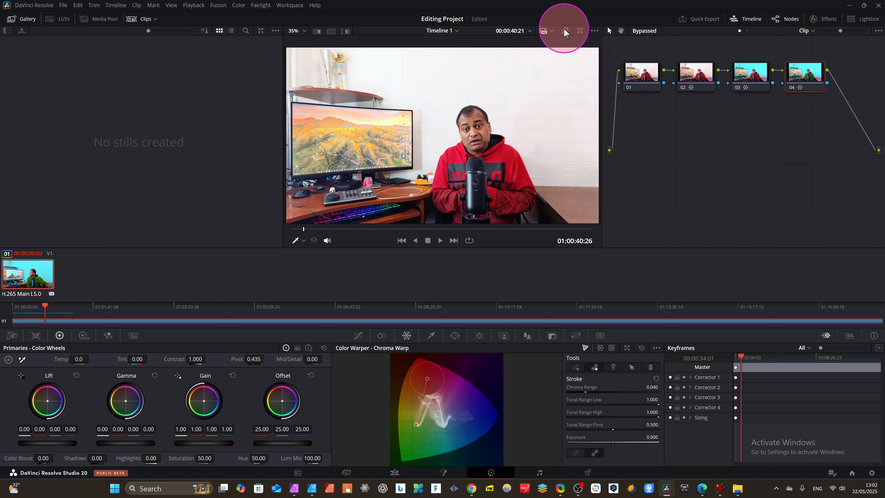
left_click(565, 30)
key("space")
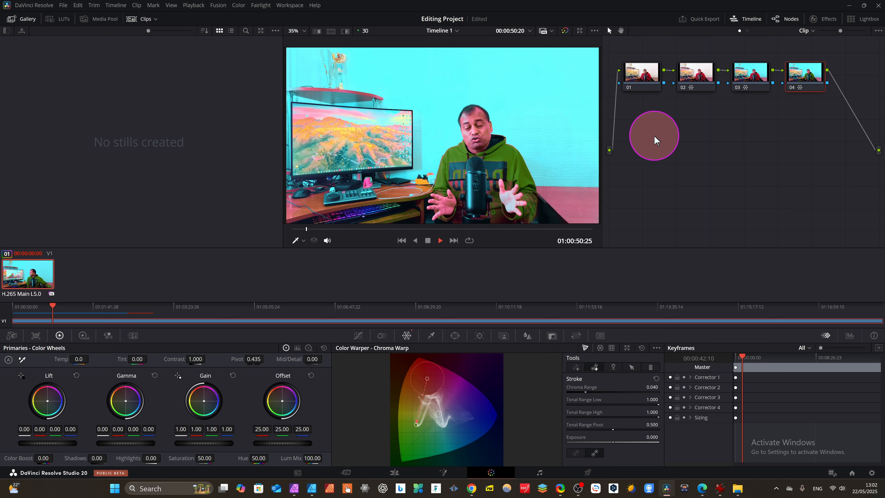
key("space")
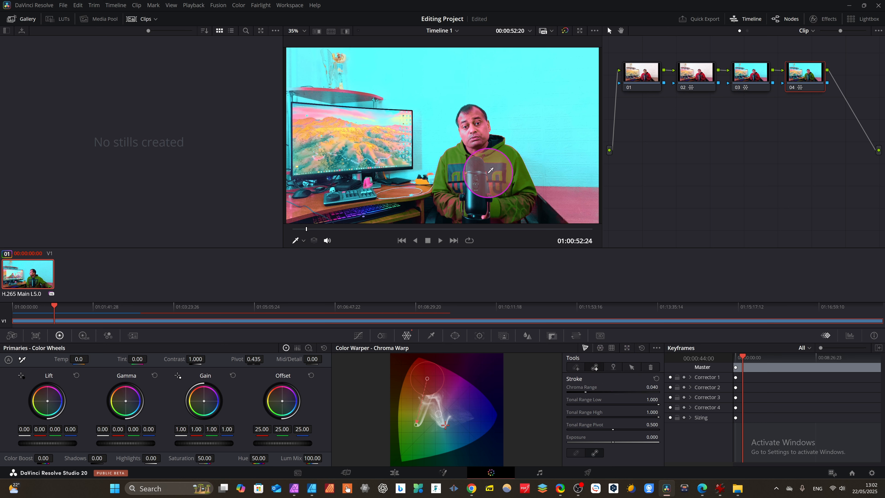
left_click(565, 30)
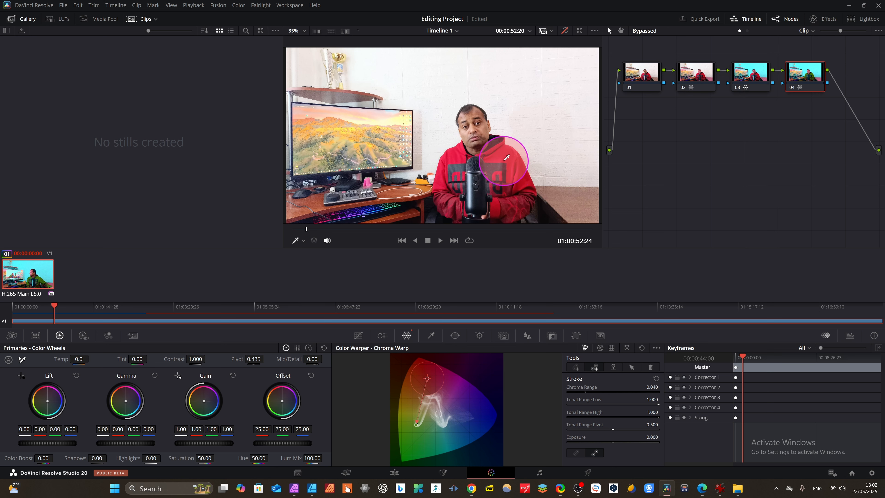
left_click(565, 31)
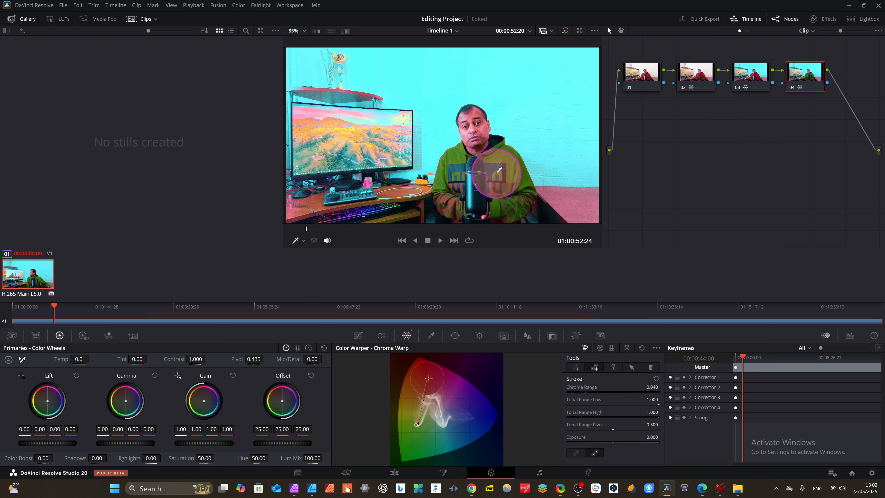
left_click(565, 31)
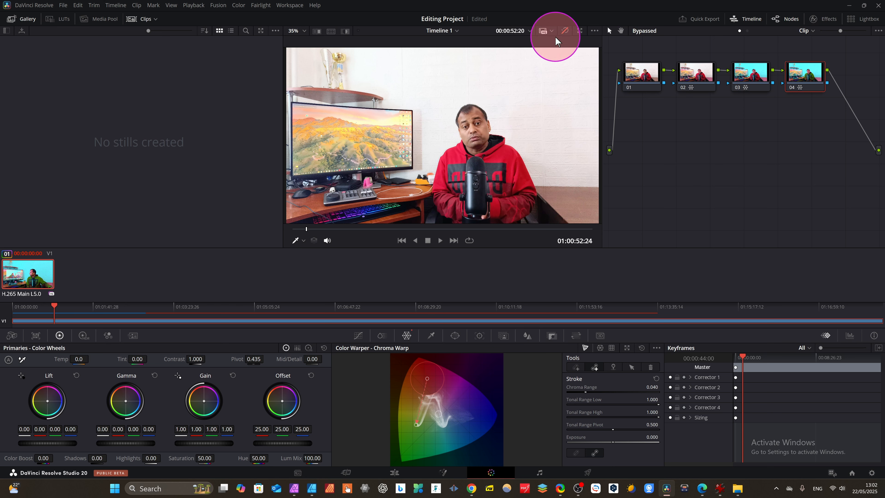
left_click(565, 31)
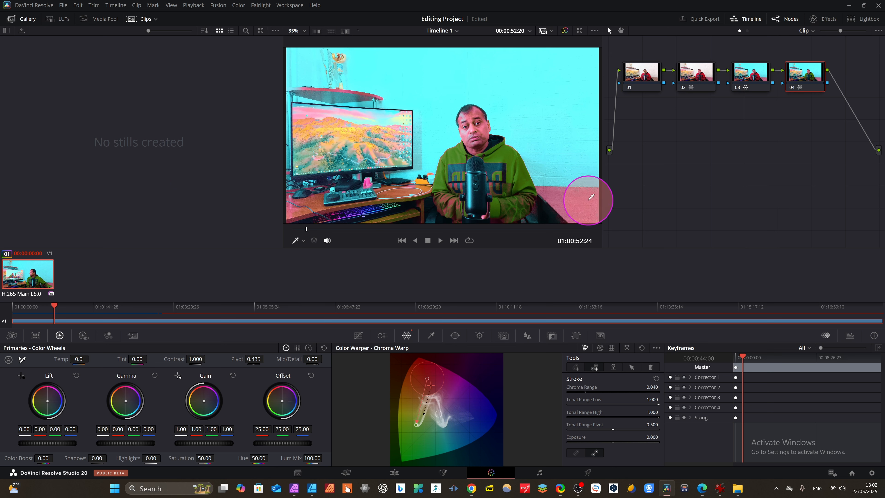
Add serial node 05 after node 04 and place it beside node 04 in the node graph.
key("alt+s")
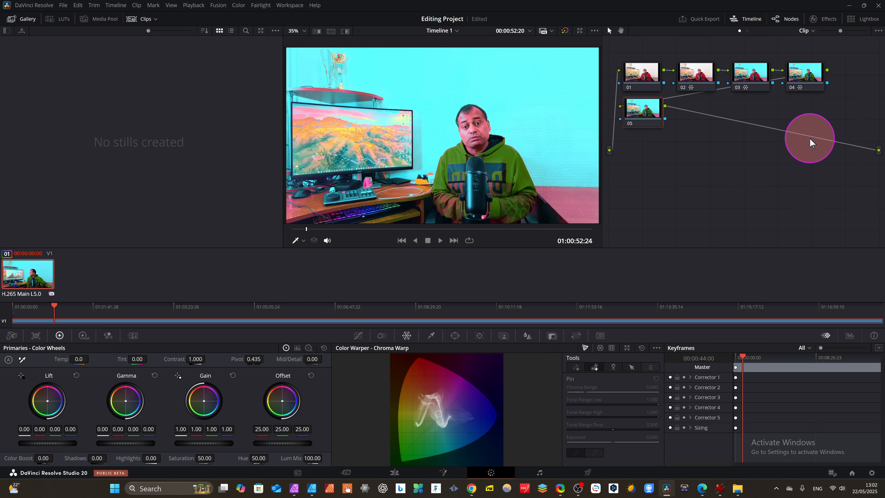
left_click_drag(649, 111, 862, 83)
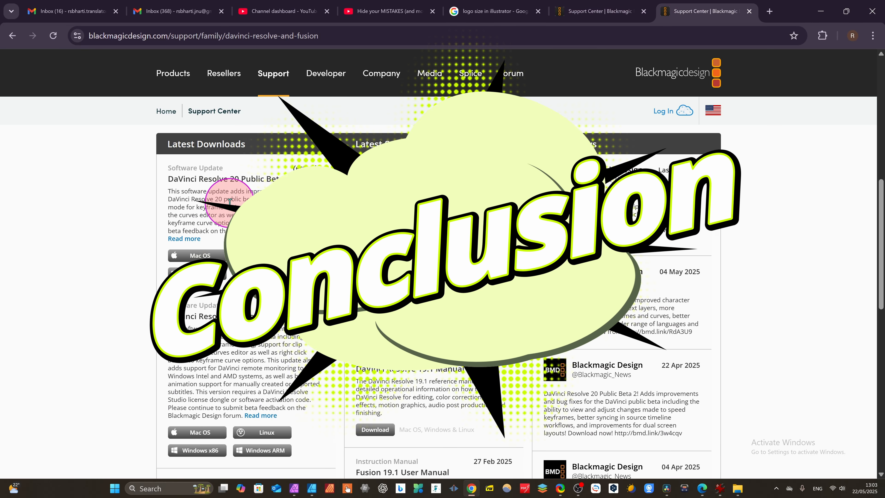
Open the DaVinci Resolve 20 Public Beta 4 release notes on the Blackmagic support page and read the new features down to the Fairlight Page section.
left_click(184, 239)
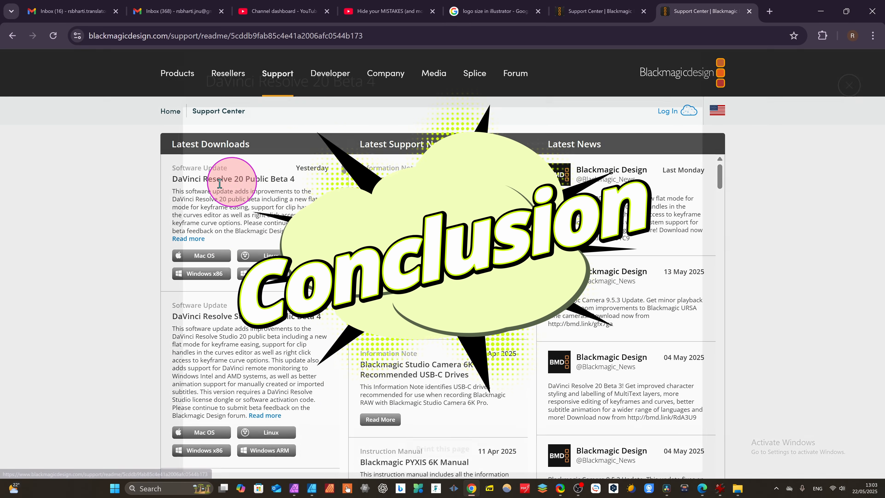
scroll(353, 293, "down", 7)
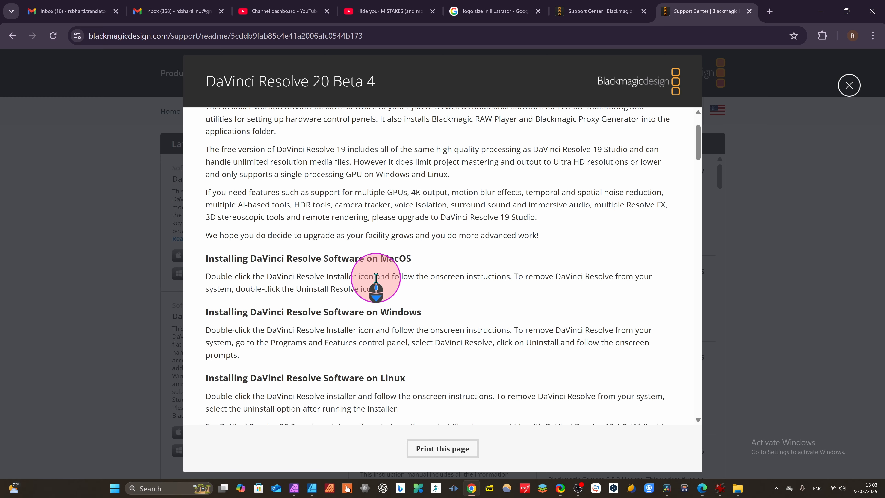
scroll(353, 292, "down", 4)
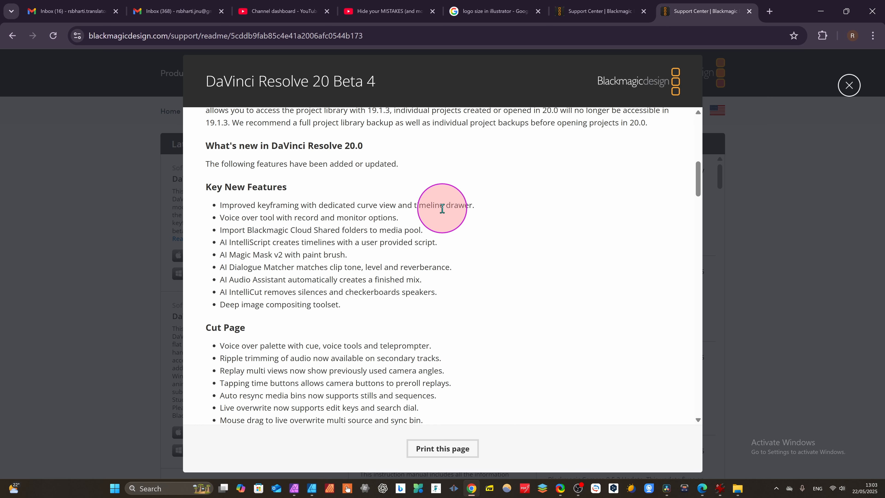
scroll(275, 304, "down", 20)
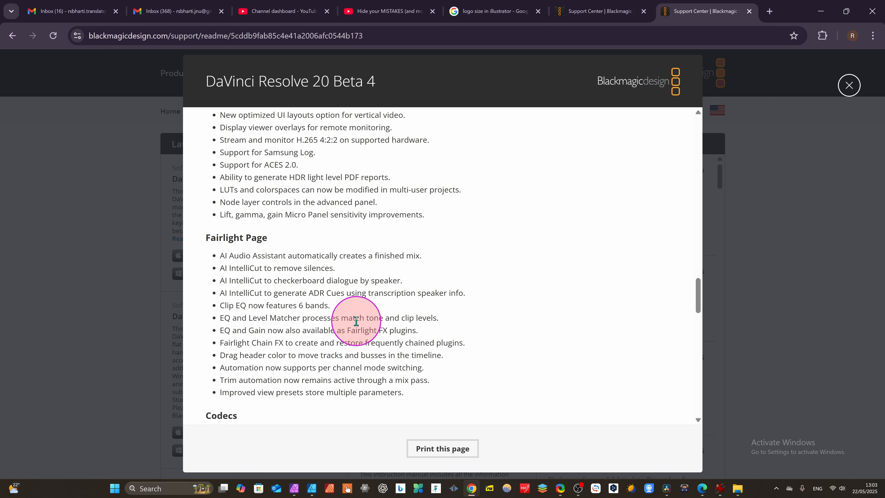
Read the remaining release notes, covering Codecs, General Application and the minimum system requirements, return to their beginning, and switch back to DaVinci Resolve.
scroll(358, 321, "down", 3)
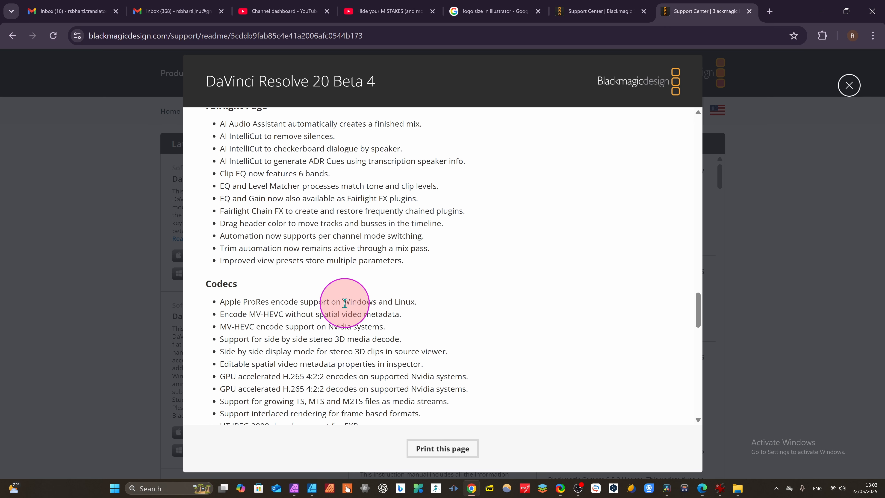
scroll(301, 303, "down", 3)
scroll(311, 279, "down", 3)
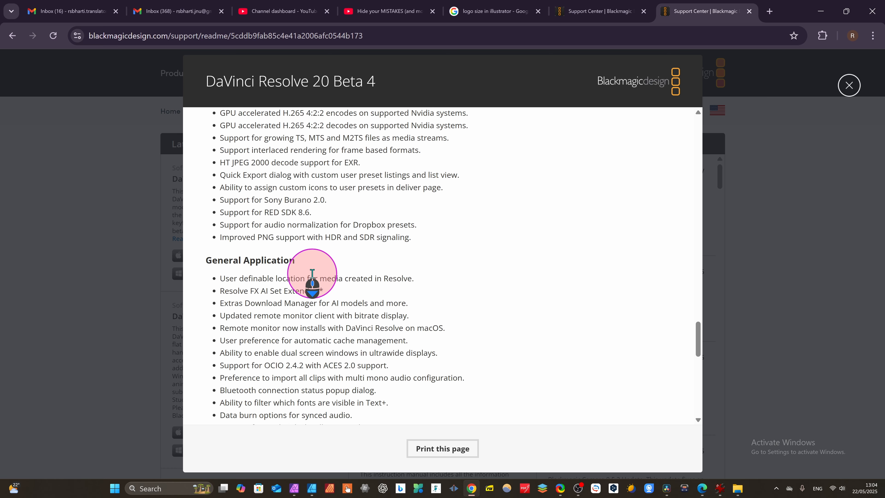
scroll(318, 275, "down", 14)
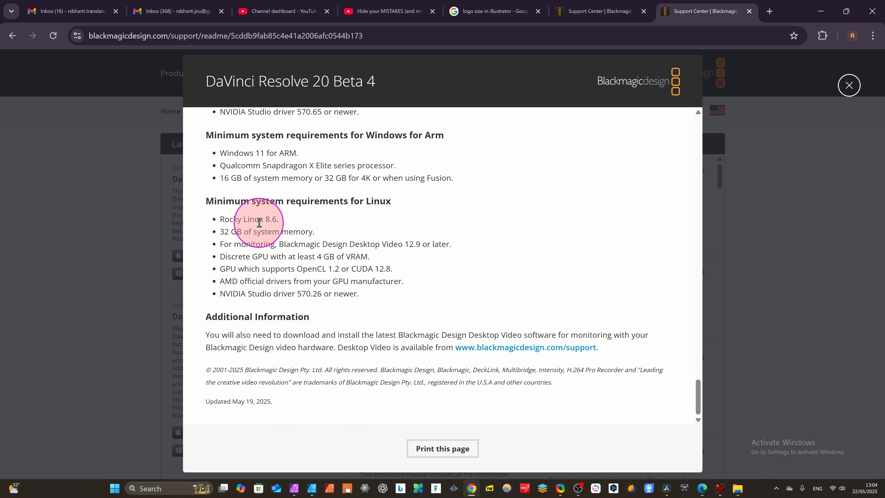
scroll(259, 223, "up", 3)
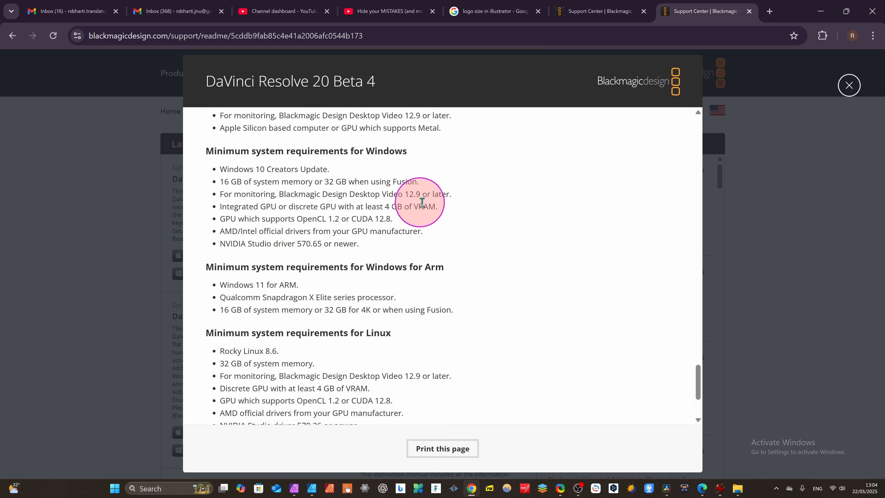
scroll(360, 348, "down", 4)
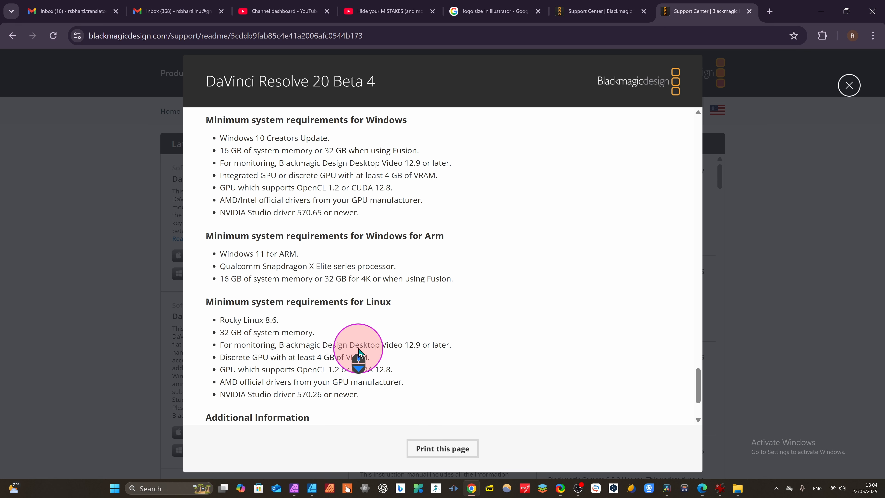
scroll(351, 291, "up", 20)
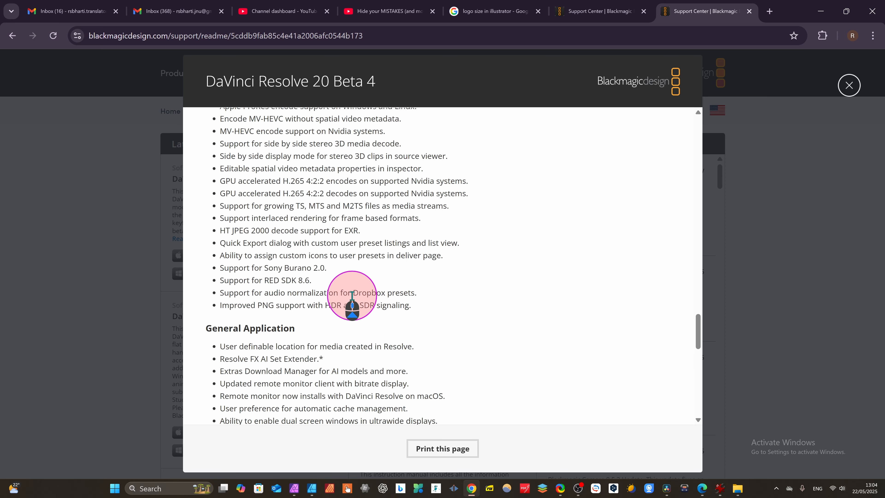
scroll(353, 296, "up", 15)
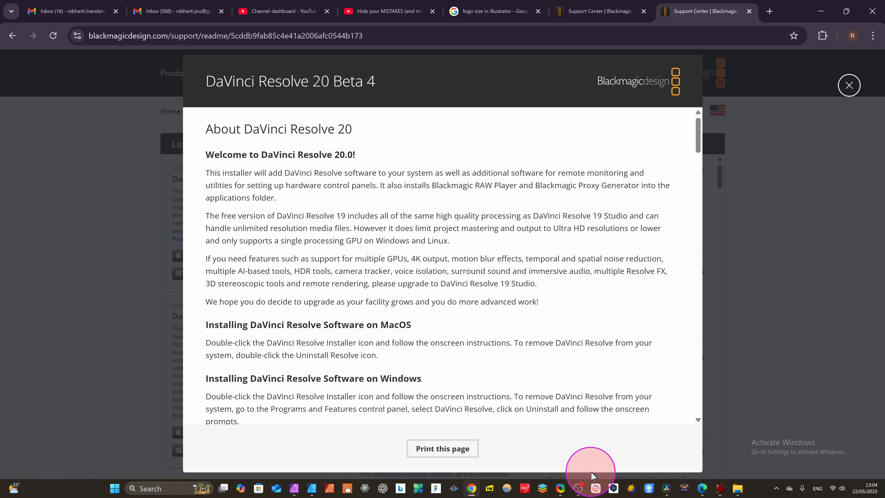
left_click(669, 487)
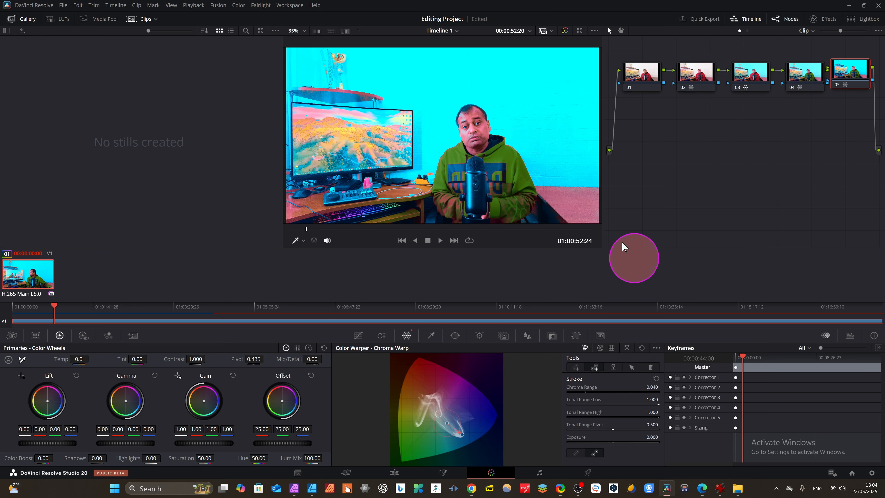